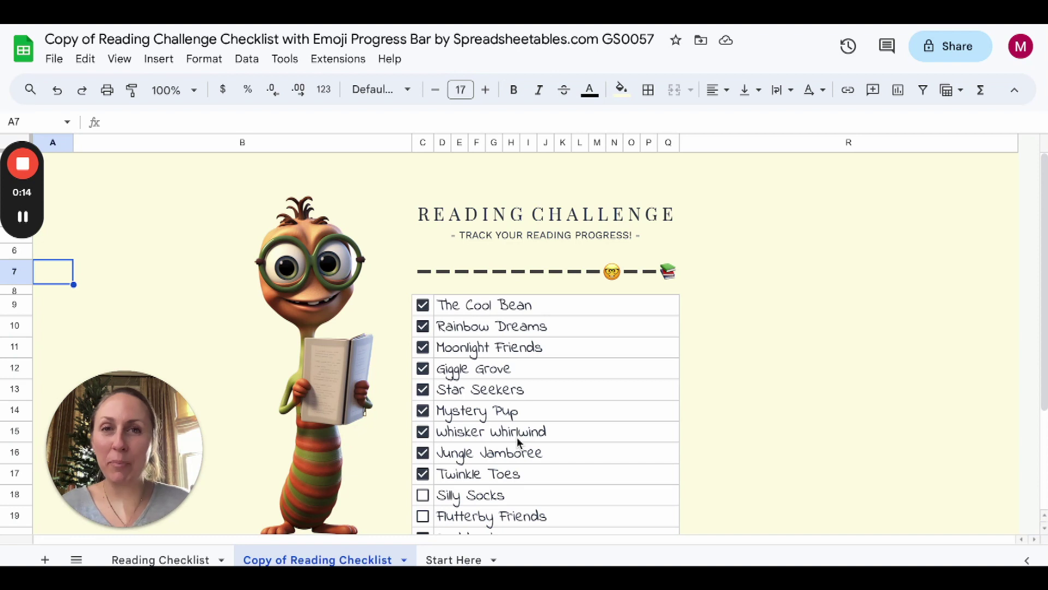
Uncheck the seven books from Moonlight Friends through Twinkle Toes in C11:C17
click(887, 279)
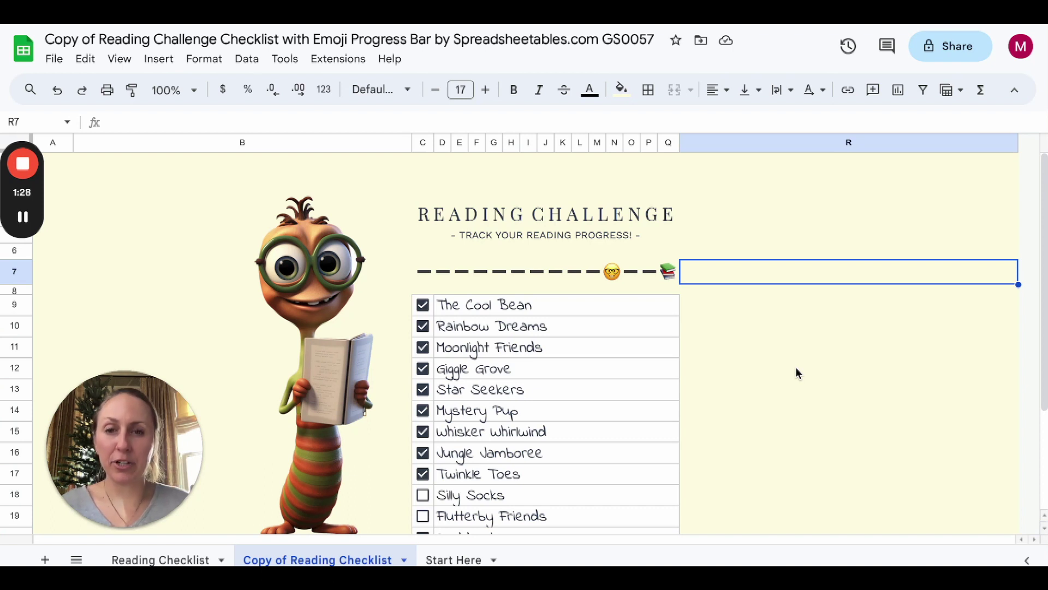
click(423, 348)
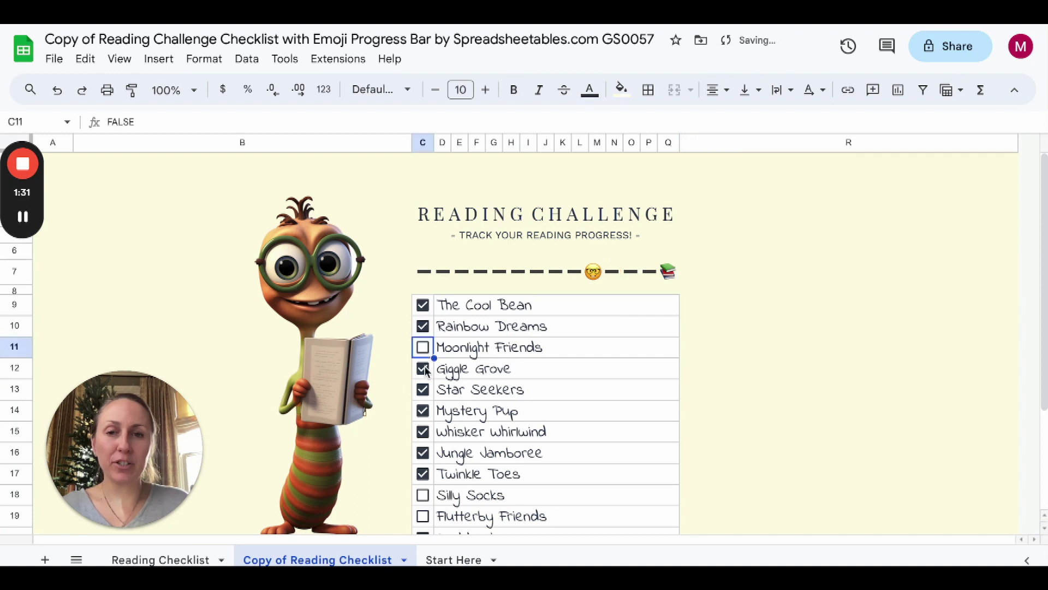
click(424, 368)
click(423, 389)
click(424, 411)
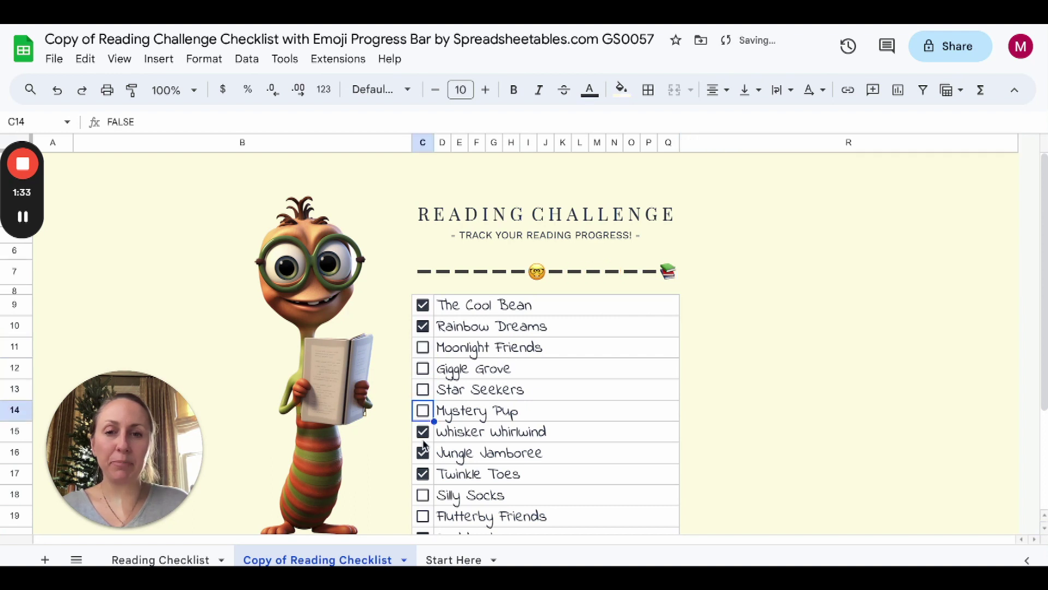
click(424, 432)
click(424, 453)
click(424, 474)
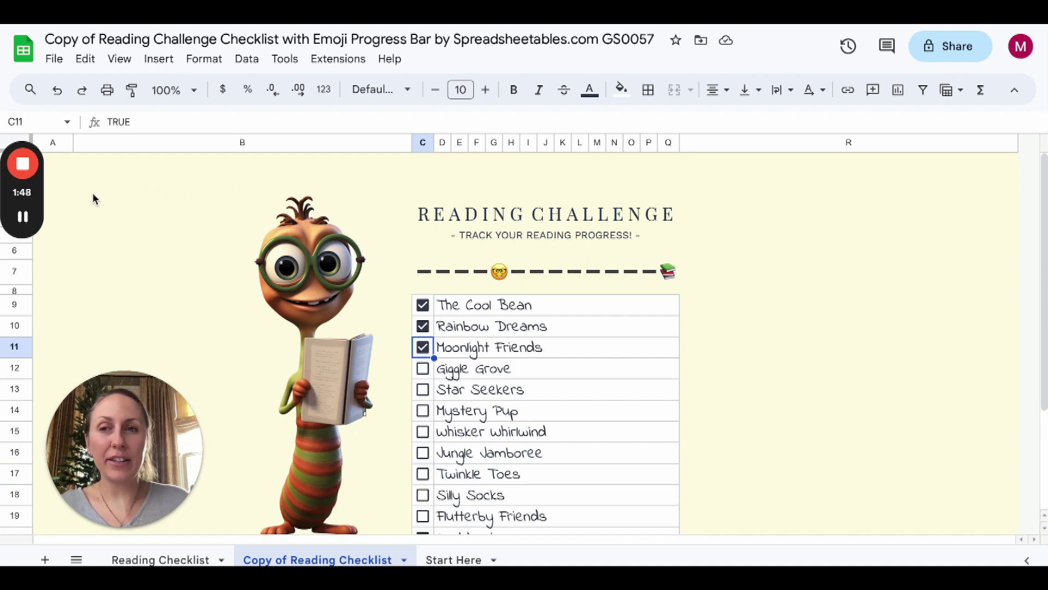
click(121, 61)
mouse_move(140, 96)
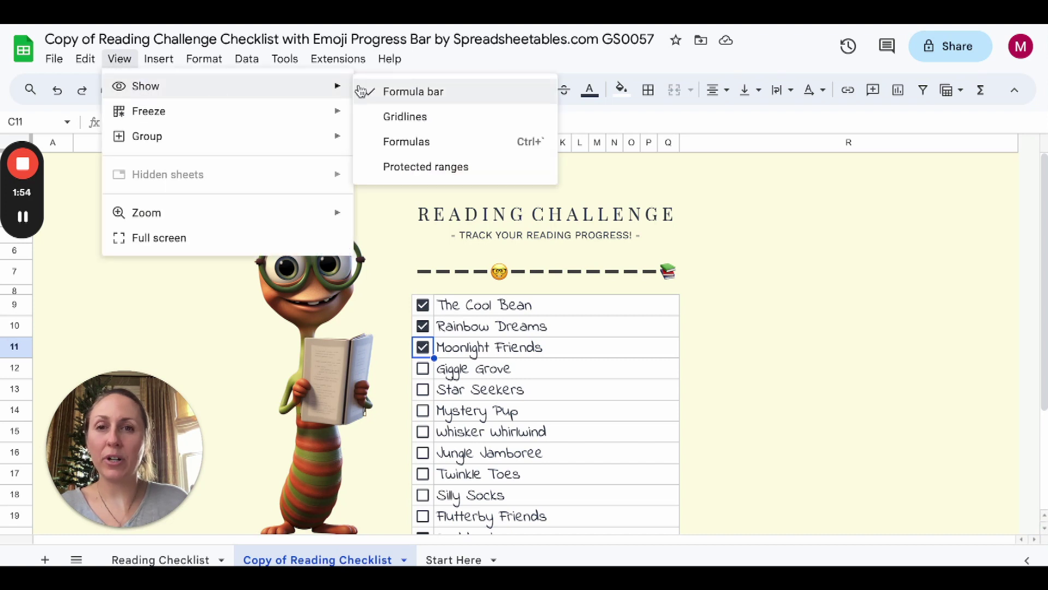
click(426, 117)
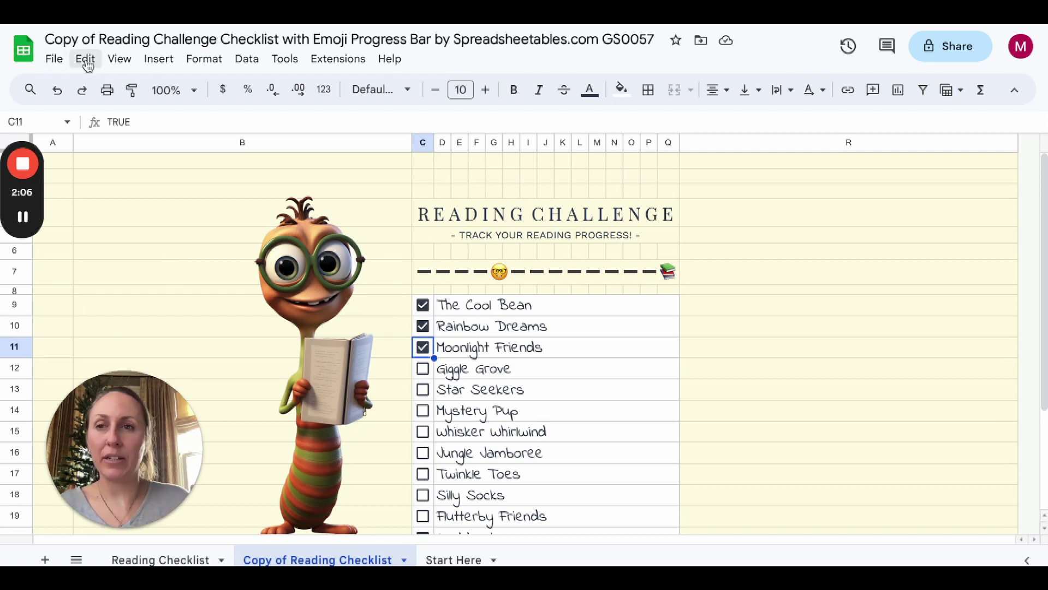
click(120, 60)
mouse_move(164, 87)
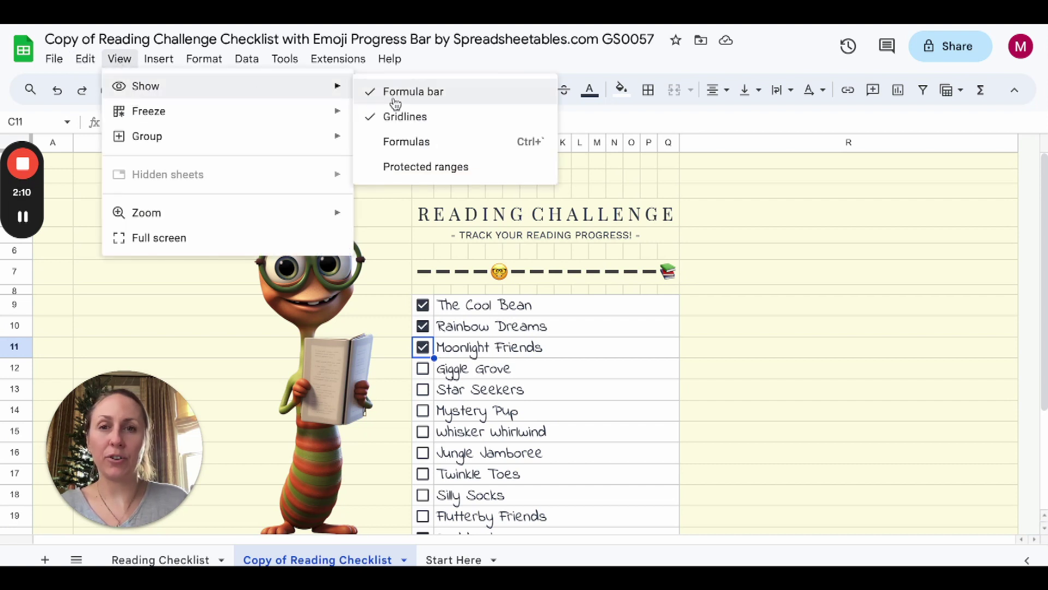
click(395, 119)
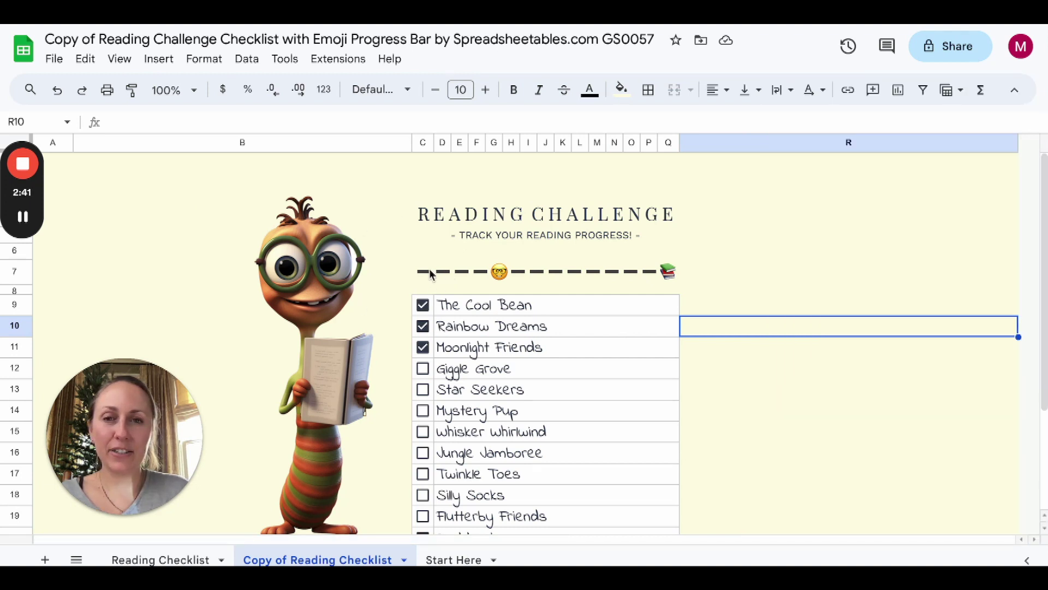
Inspect the C7:Q7 progress bar formula, then tick Giggle Grove through Jungle Jamboree
click(430, 273)
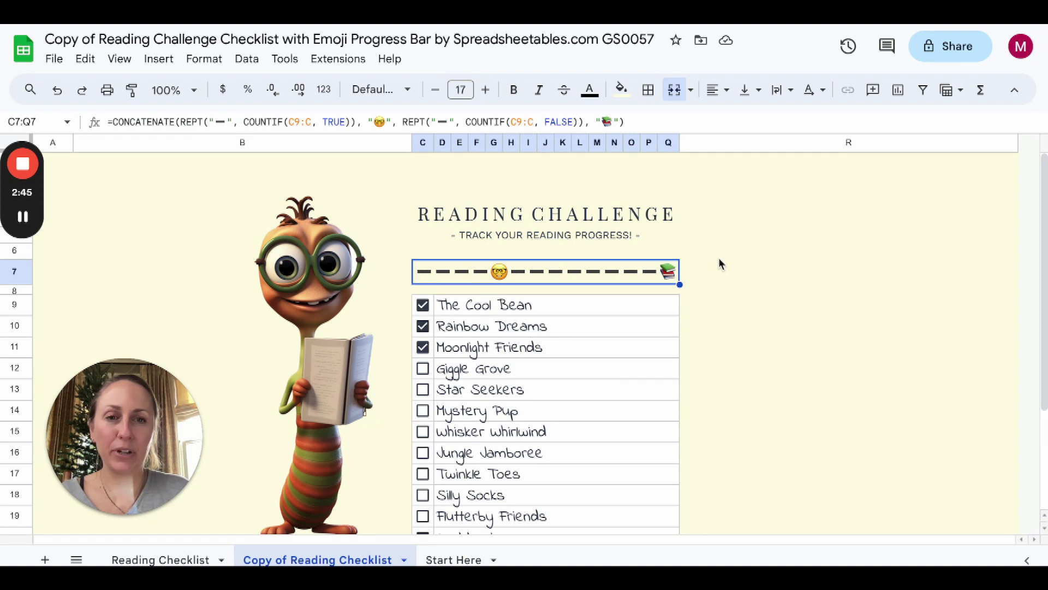
click(422, 368)
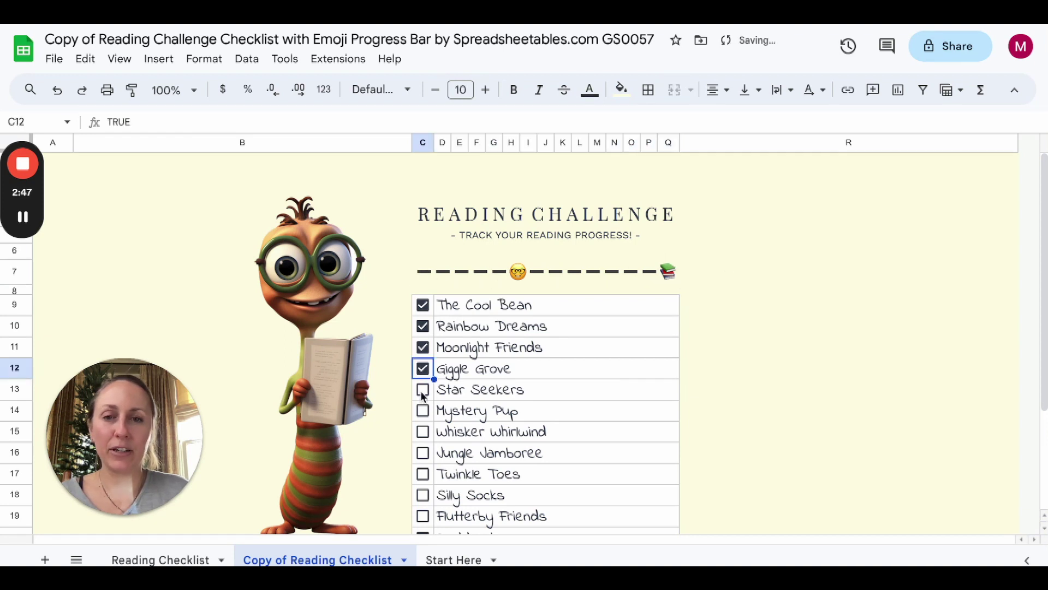
click(422, 389)
click(422, 410)
click(422, 431)
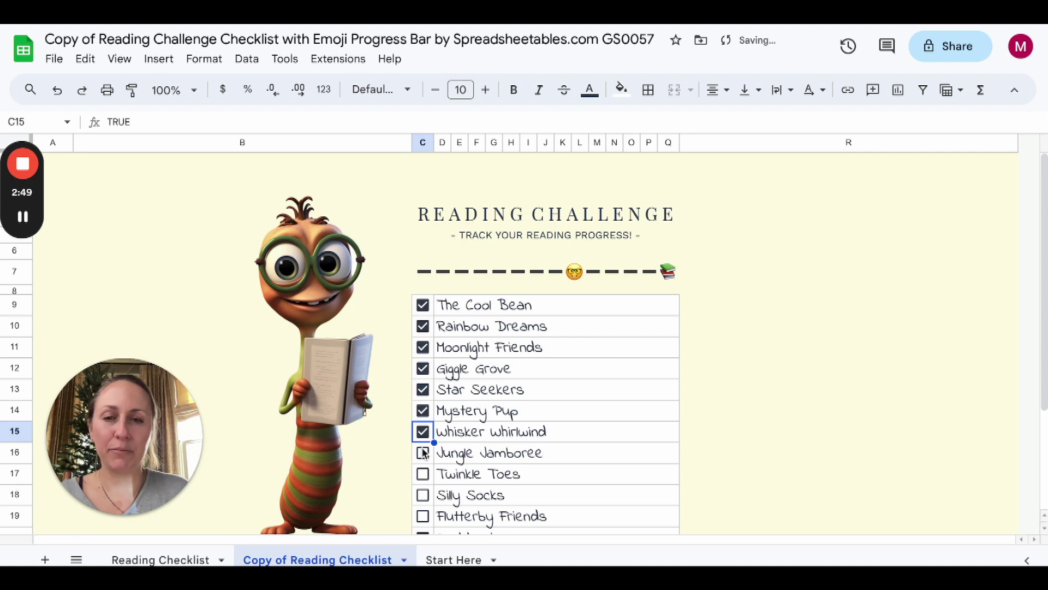
click(422, 451)
Delete the C7:Q7 progress bar formula, then undo with Ctrl+Z to restore it
click(431, 273)
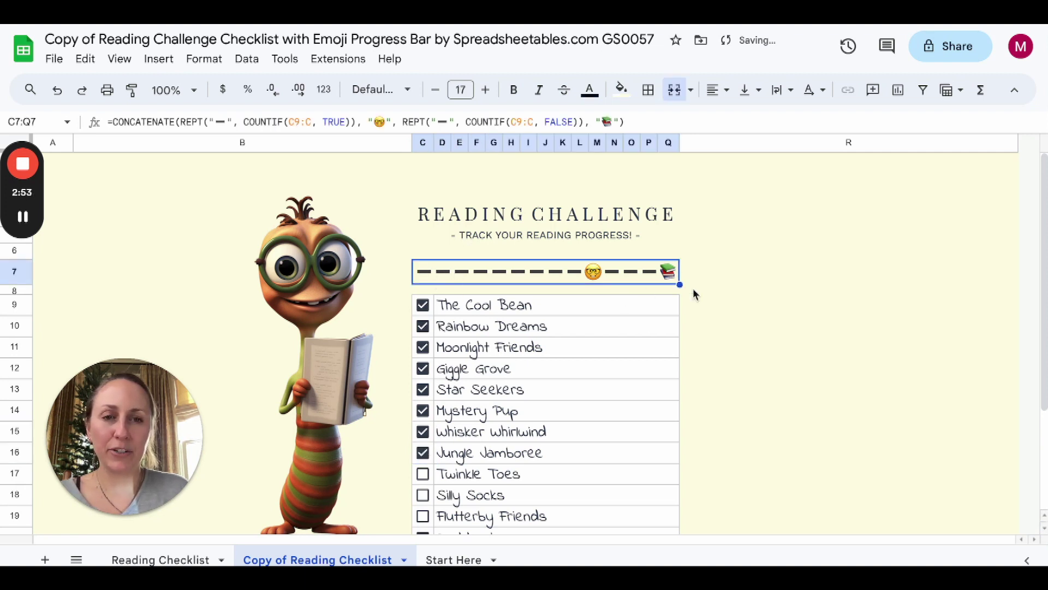
key(Delete)
click(853, 322)
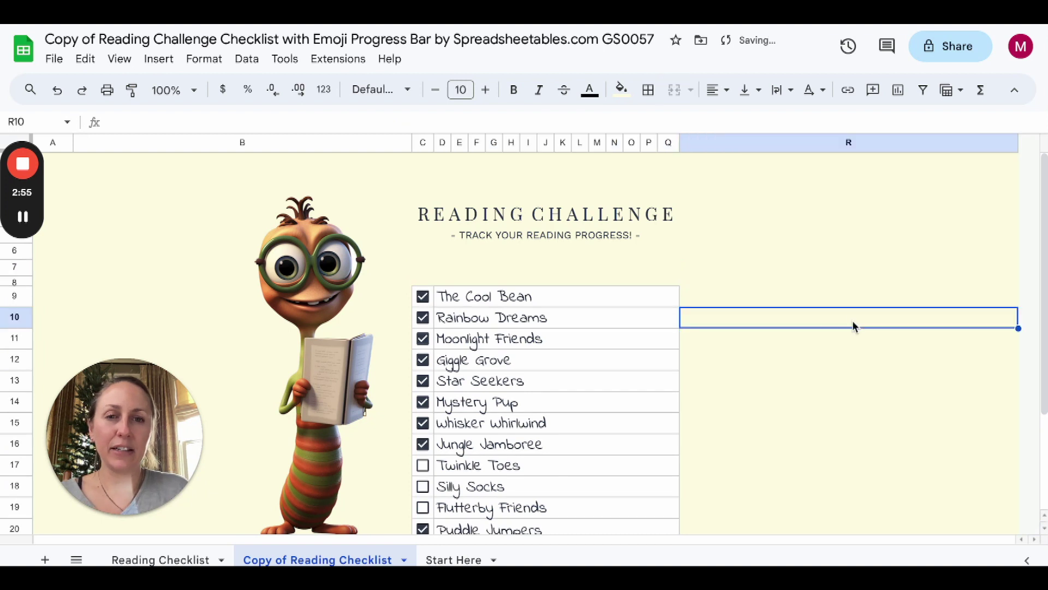
key(ctrl+z)
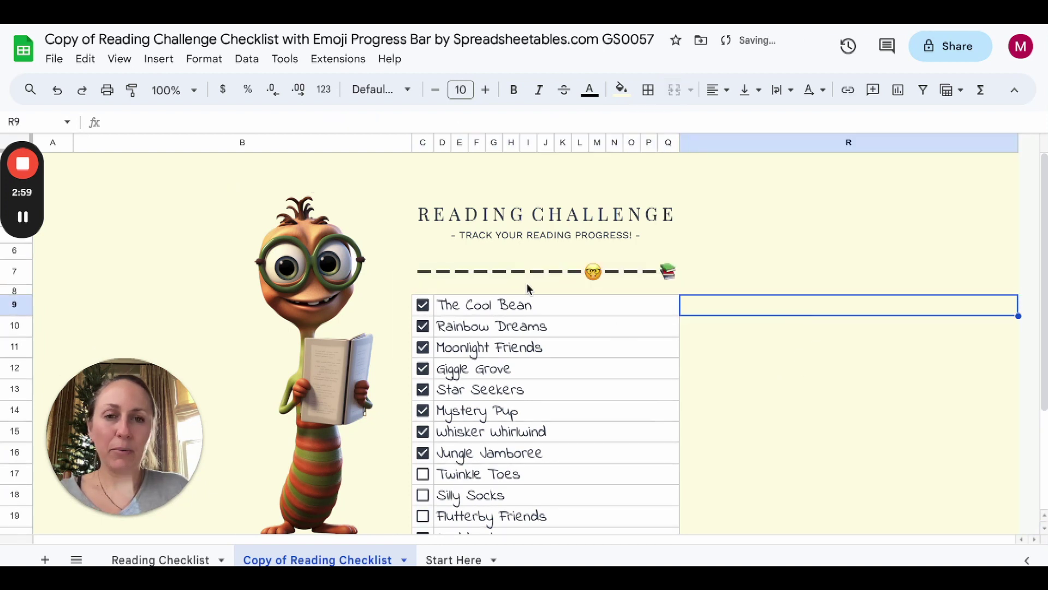
click(509, 281)
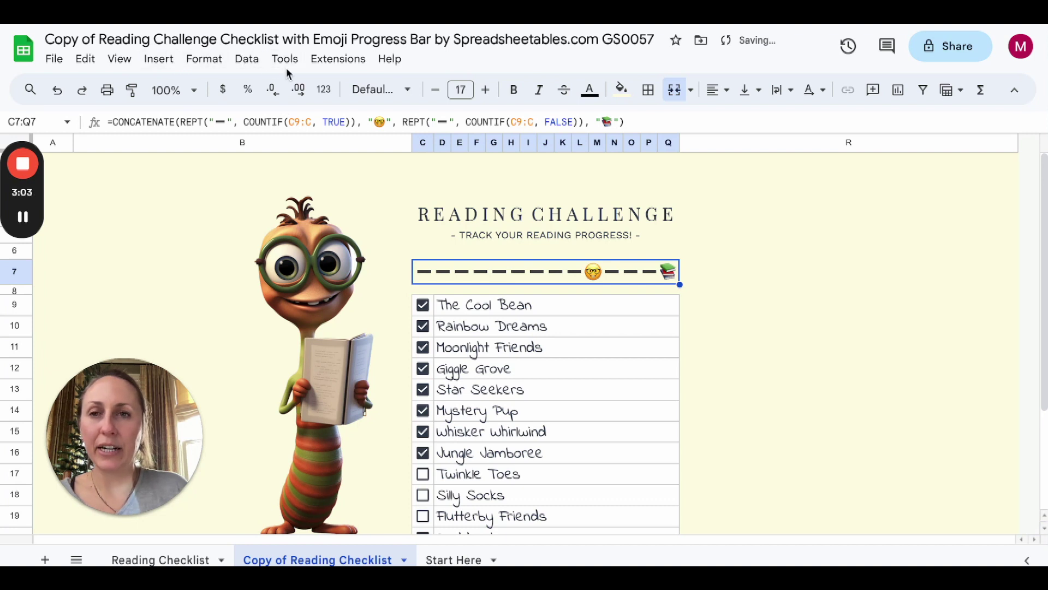
Protect range C7:Q7 with 'Show a warning when editing this range' permissions
click(248, 62)
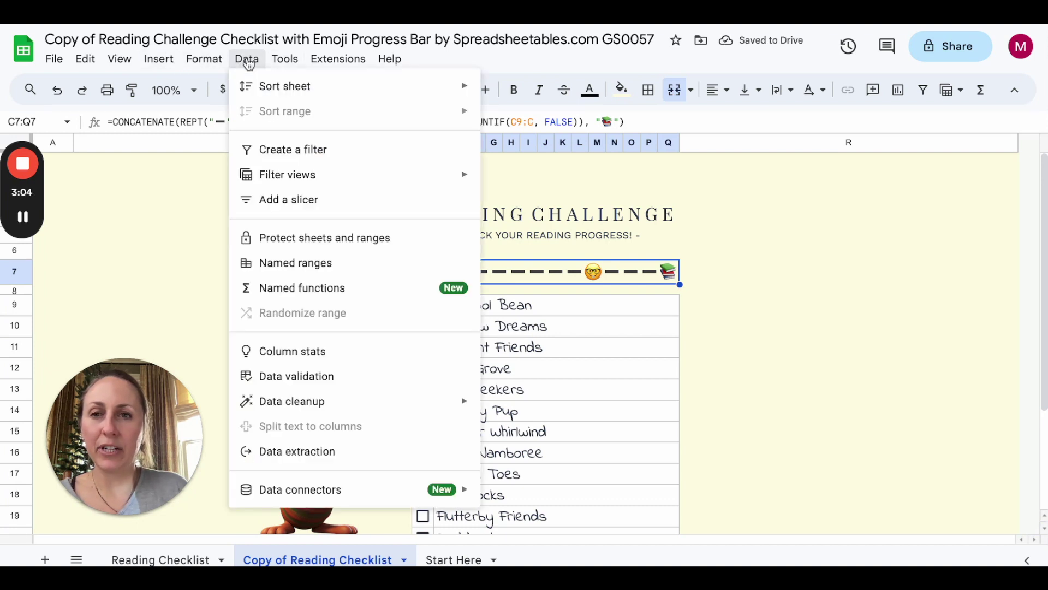
click(270, 238)
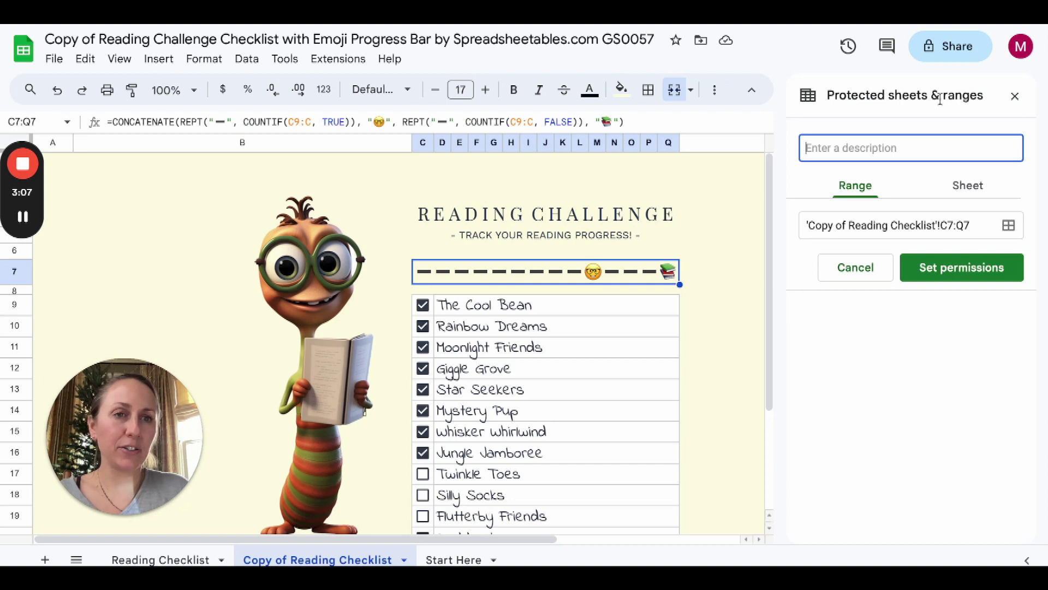
click(946, 273)
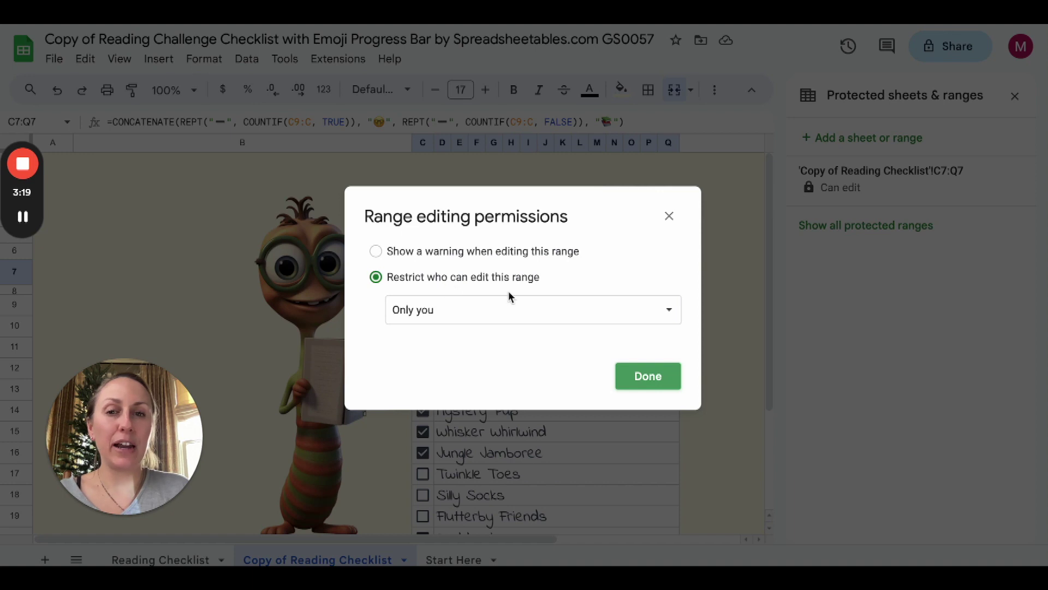
click(545, 315)
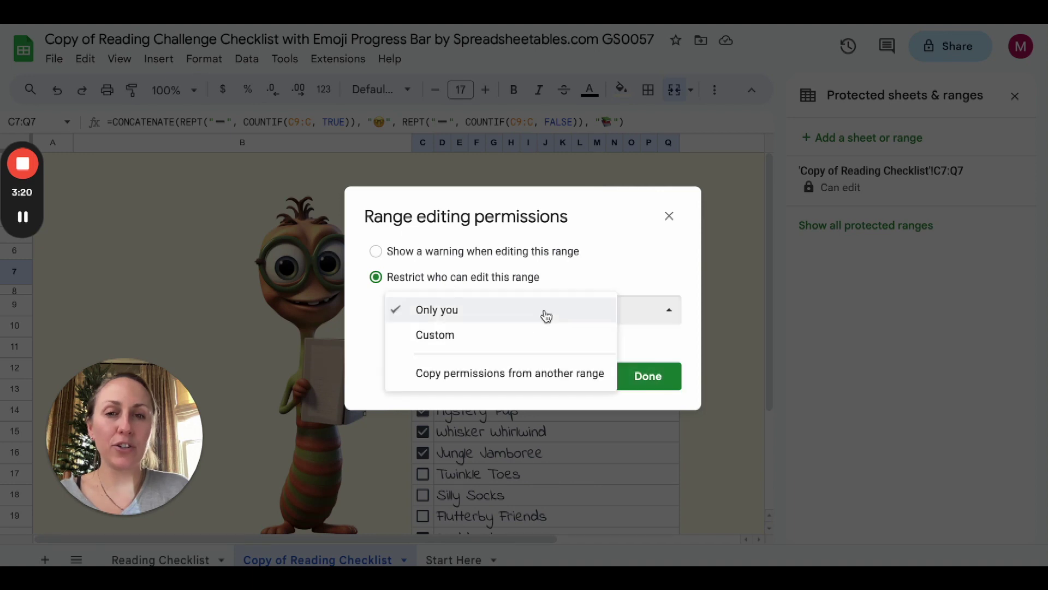
click(451, 315)
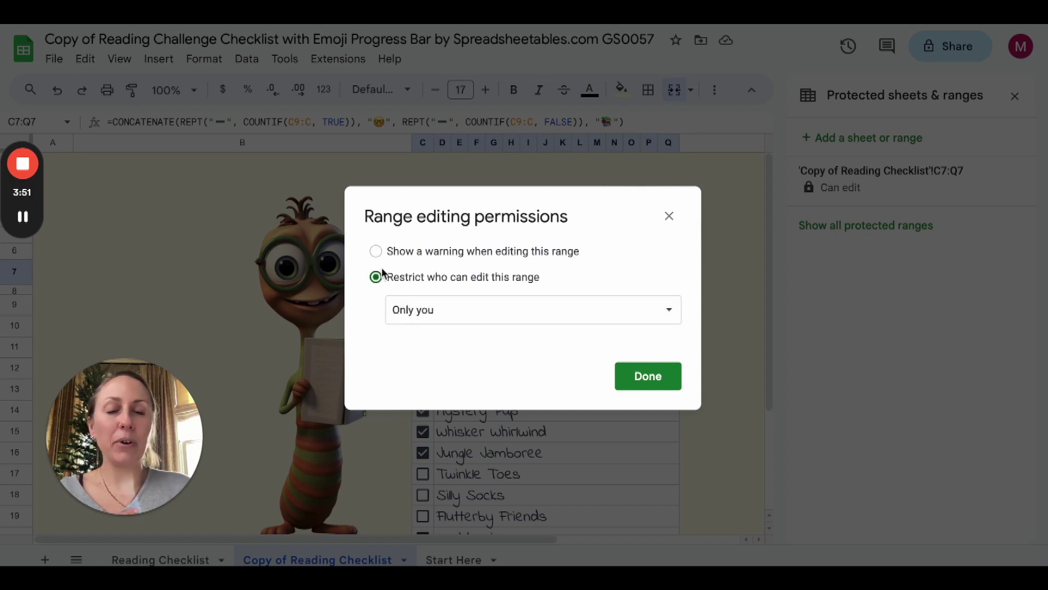
click(376, 251)
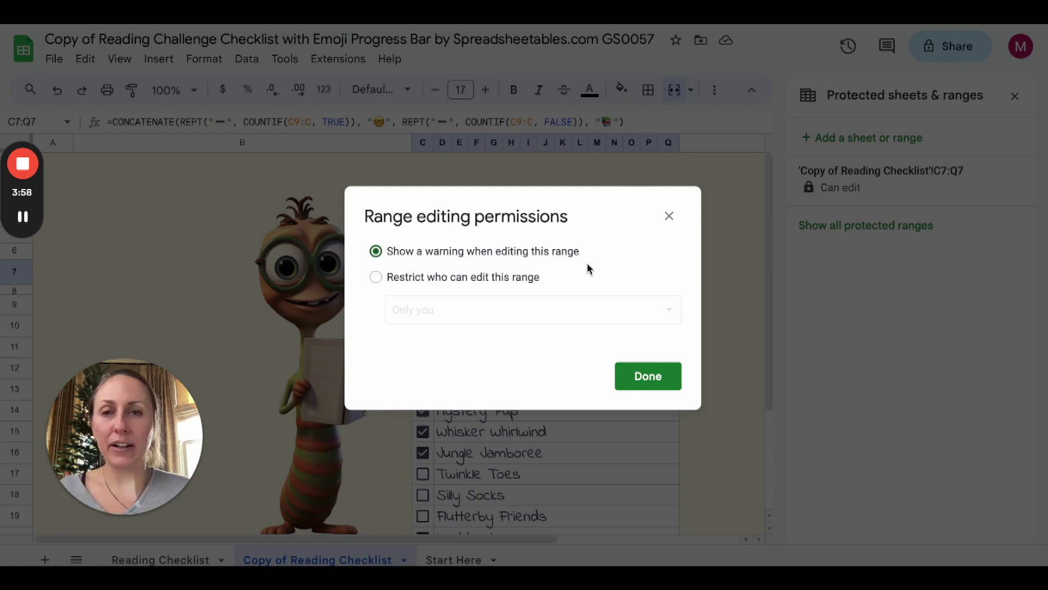
click(638, 381)
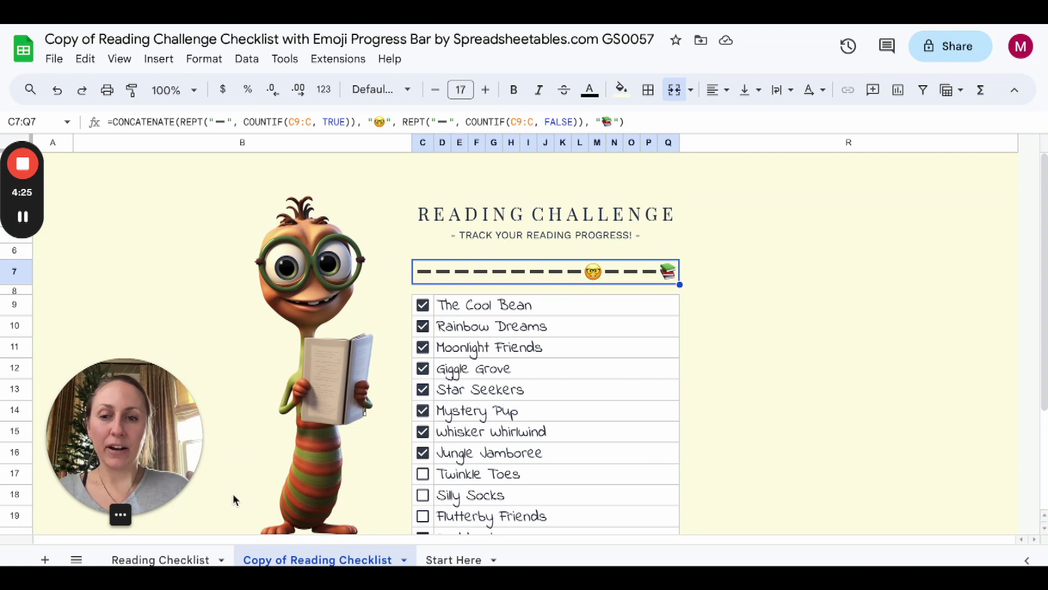
Hide the Reading Checklist sheet and confirm it in the All sheets list
click(162, 562)
click(221, 560)
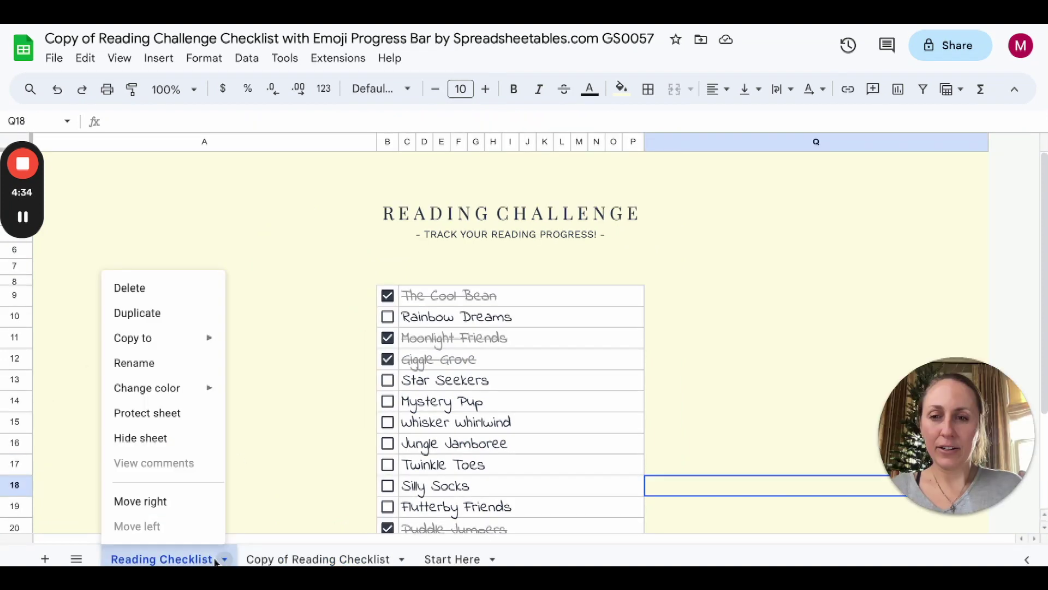
click(121, 442)
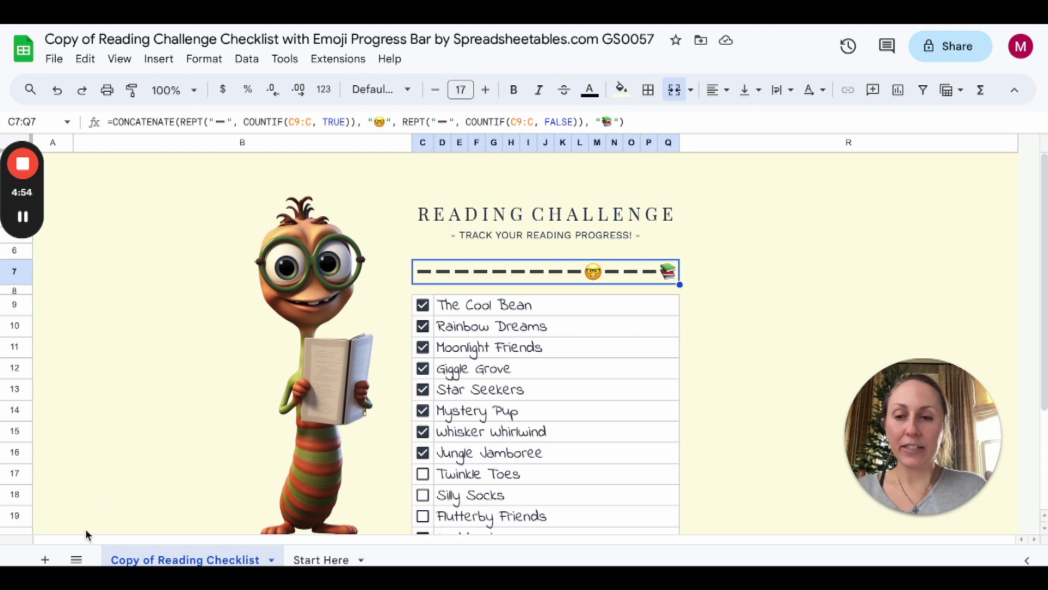
click(76, 559)
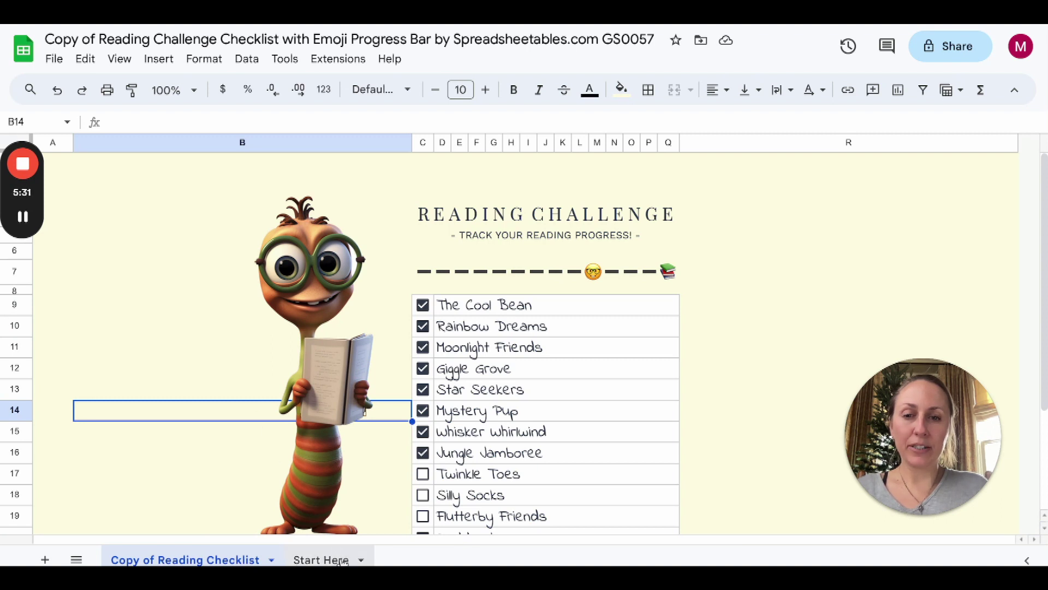
click(323, 561)
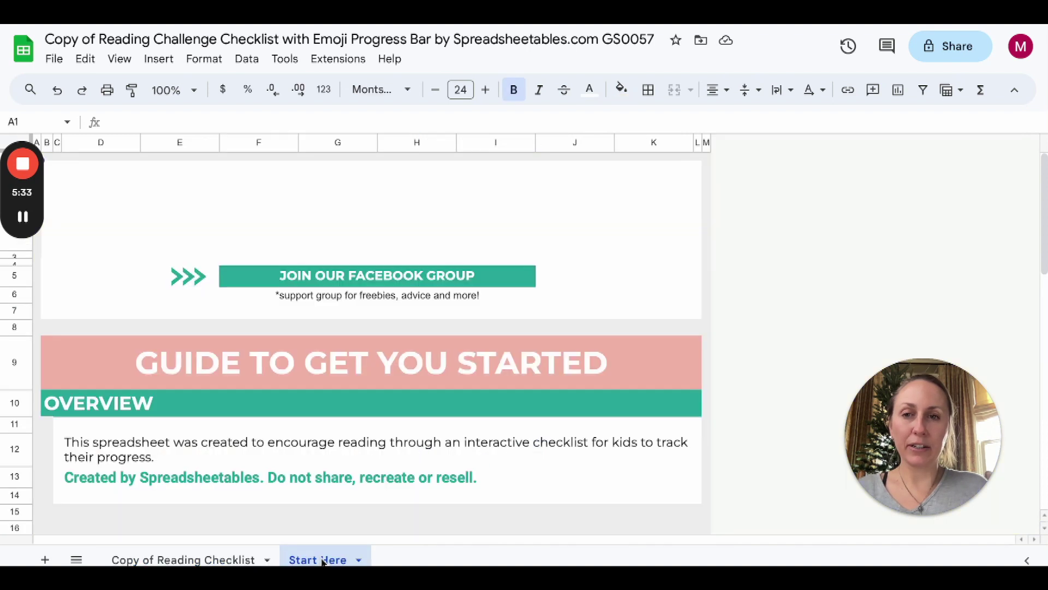
scroll(291, 456, down, 15)
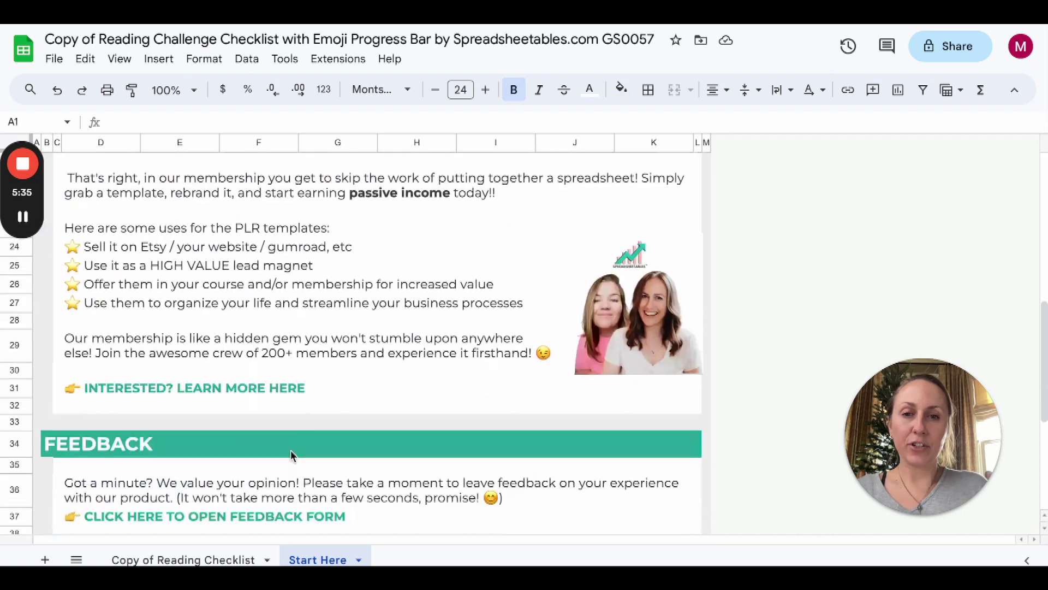
scroll(291, 456, up, 20)
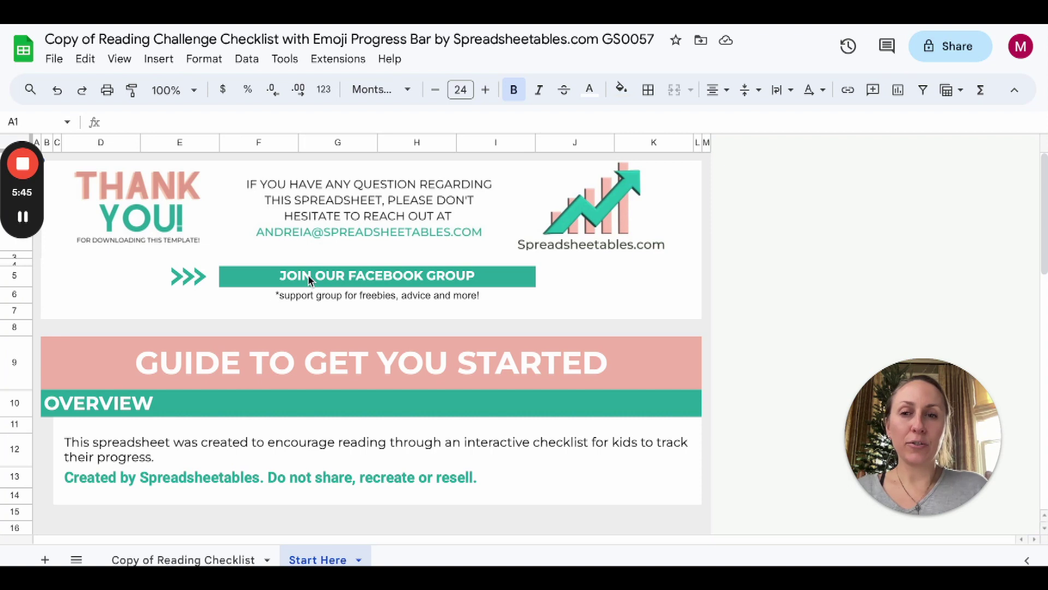
mouse_move(306, 276)
click(553, 315)
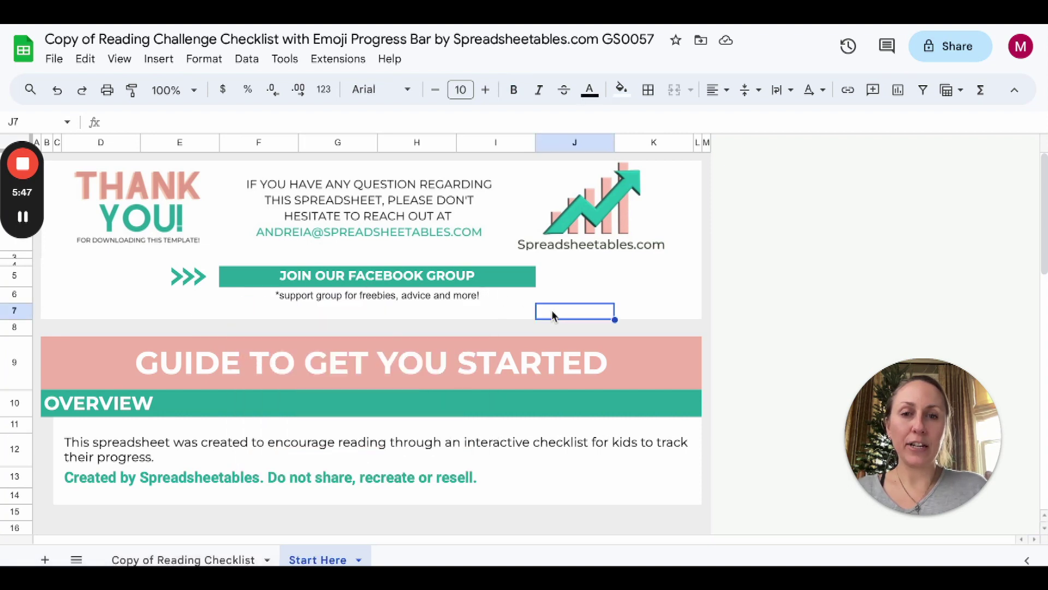
scroll(552, 315, down, 5)
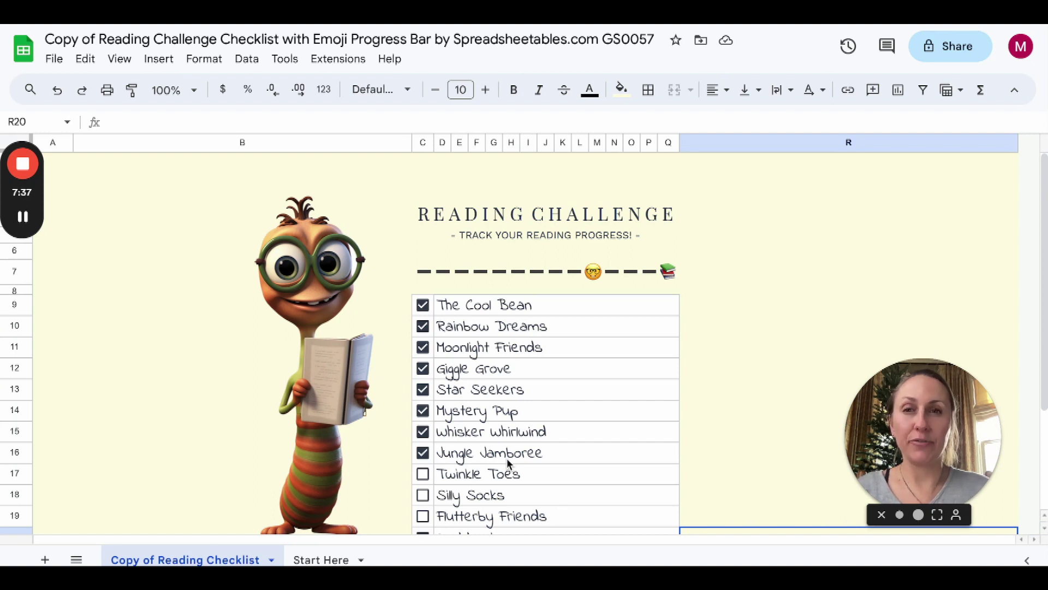
Open the File menu of the reading challenge checklist in Google Sheets
click(54, 64)
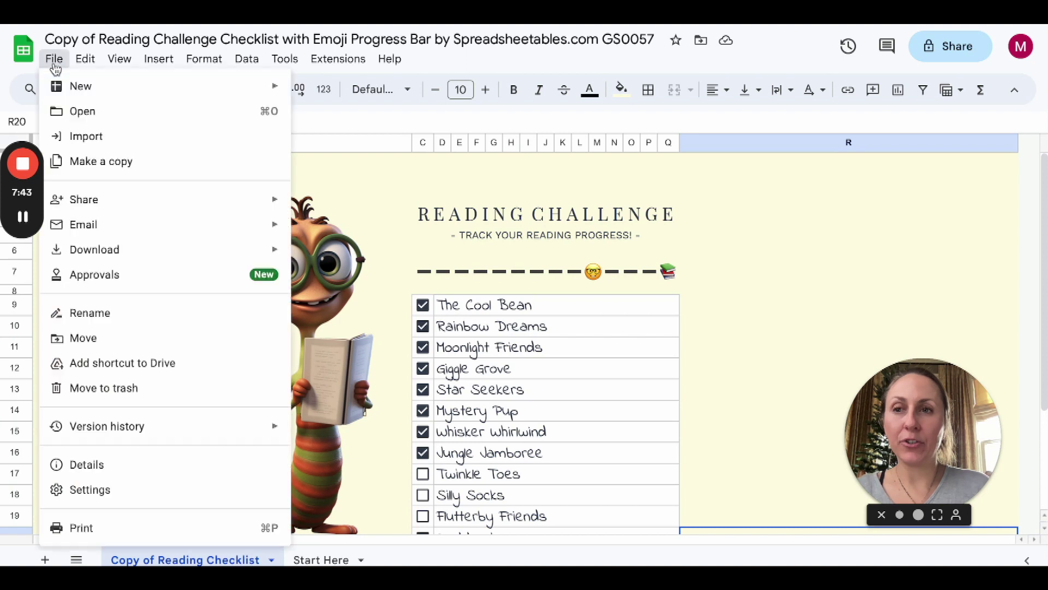
Open the print preview and capture the reading challenge page with Cmd+Shift+4
click(88, 528)
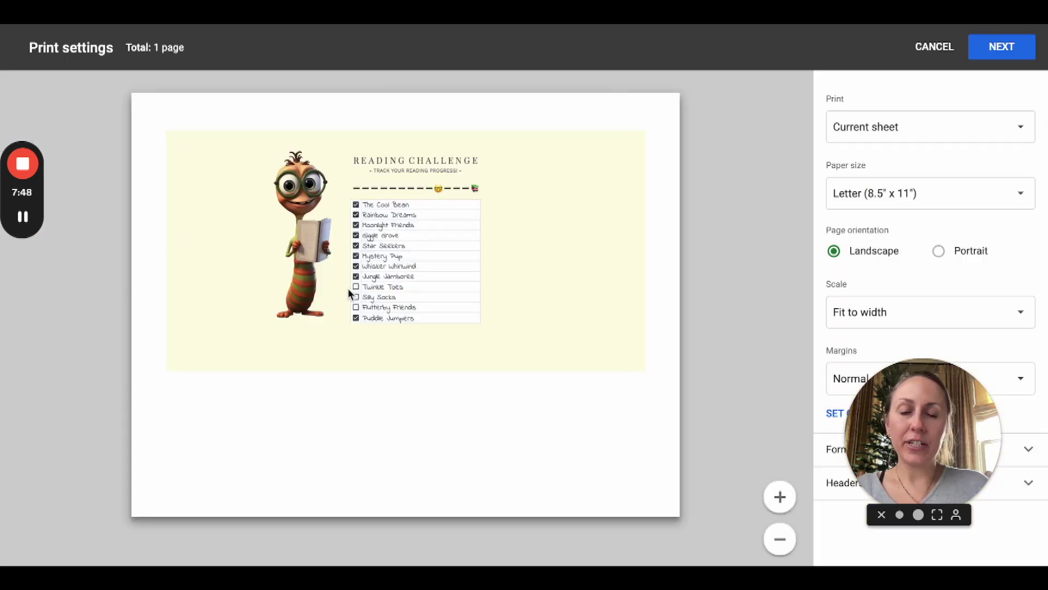
key(super+shift+4)
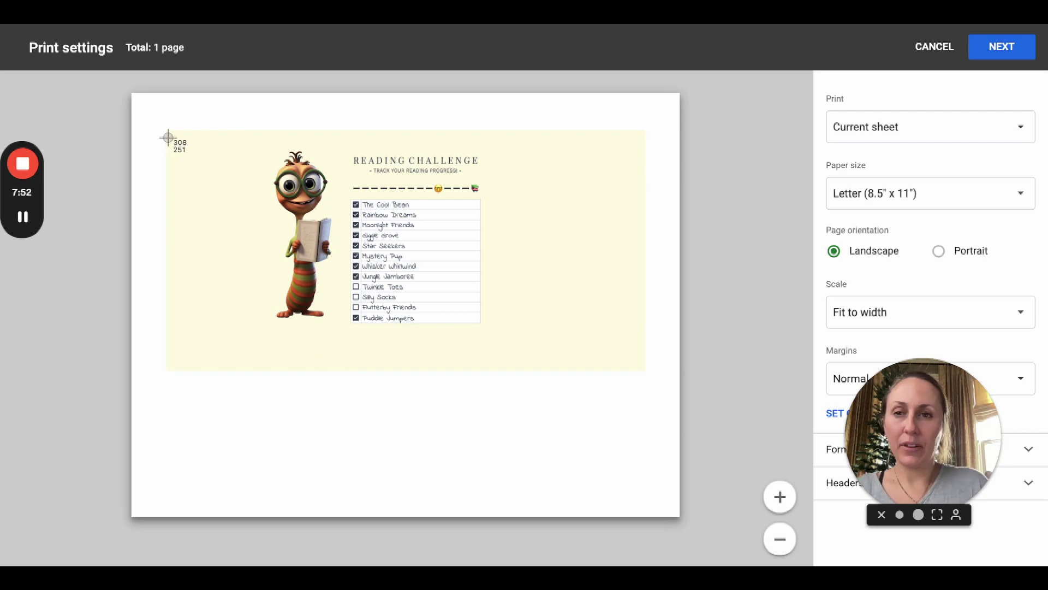
drag(169, 132, 645, 370)
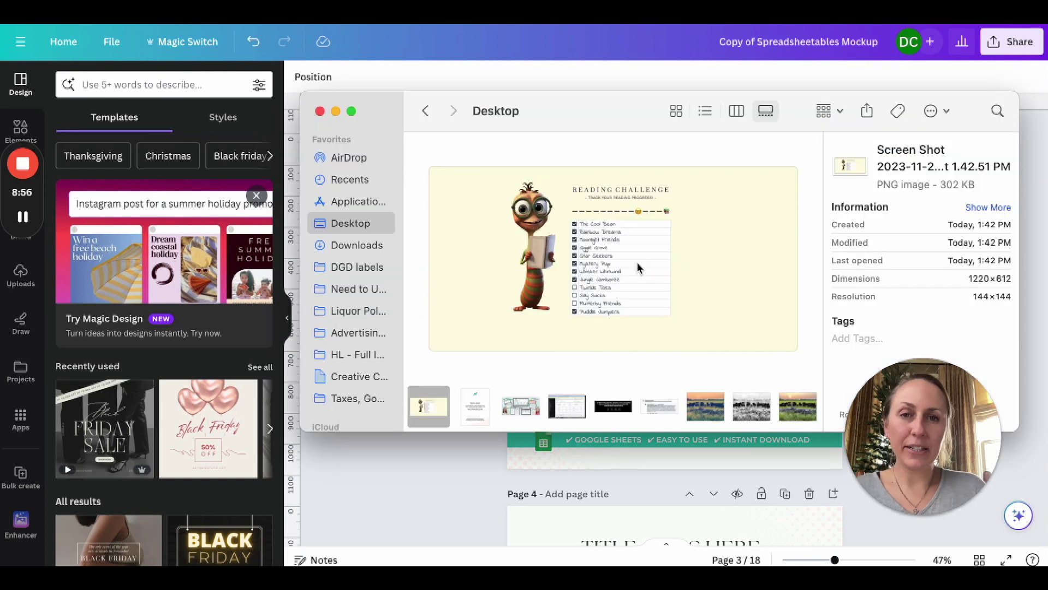
Upload the reading challenge screenshot and remove the tablet so only the laptop remains
drag(475, 407, 163, 262)
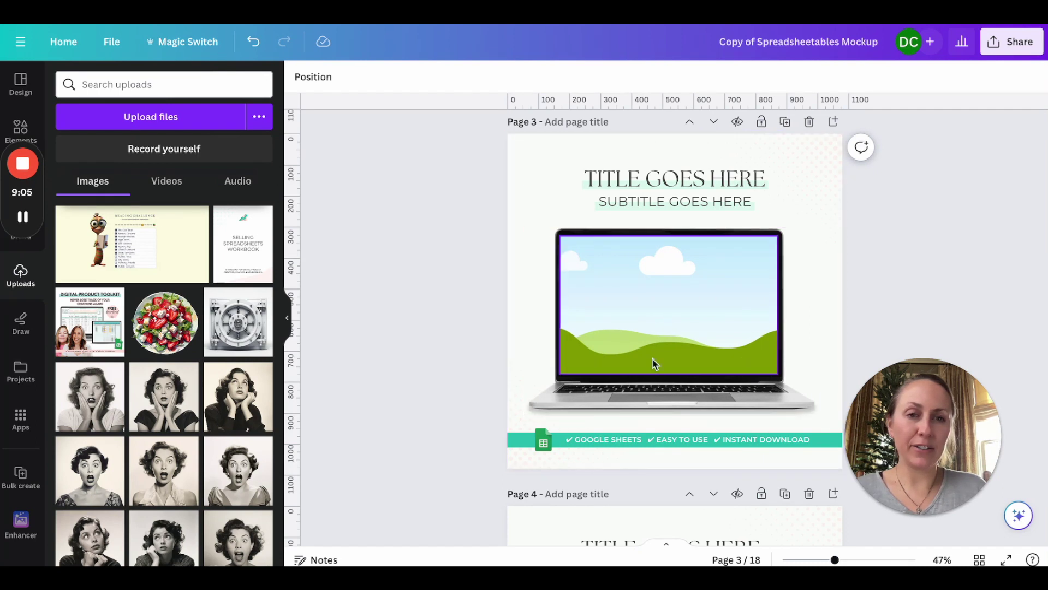
click(599, 328)
drag(599, 328, 714, 328)
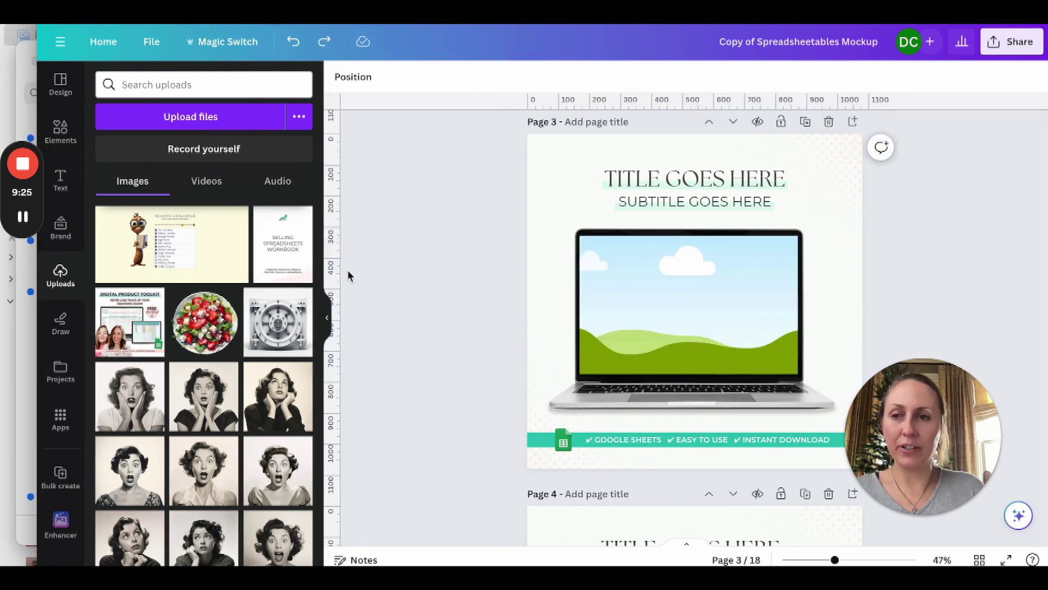
click(77, 140)
scroll(173, 386, down, 8)
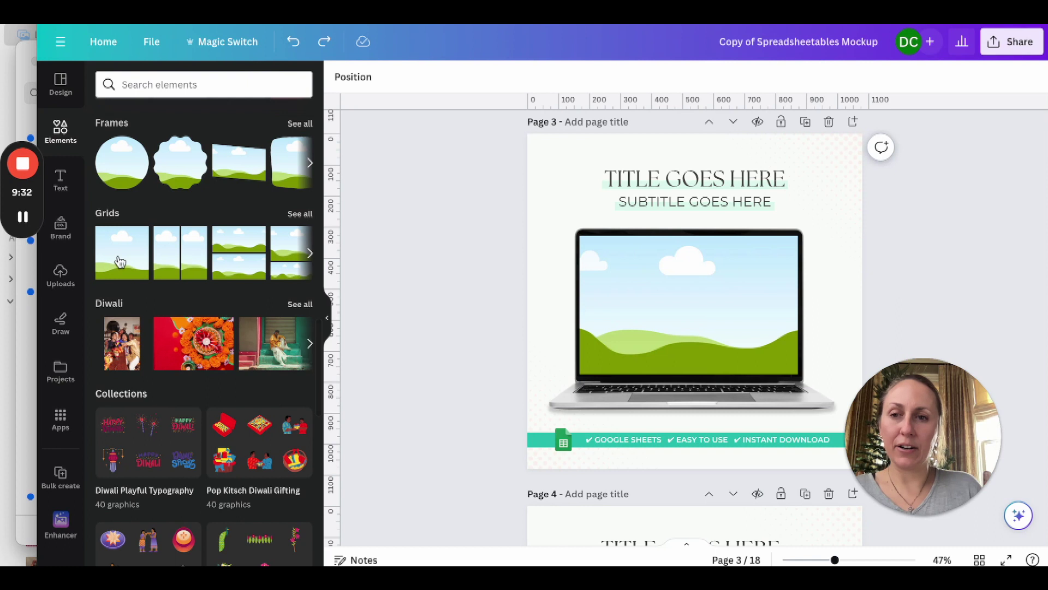
Search the Elements library for 'computer mockup'
scroll(121, 264, up, 8)
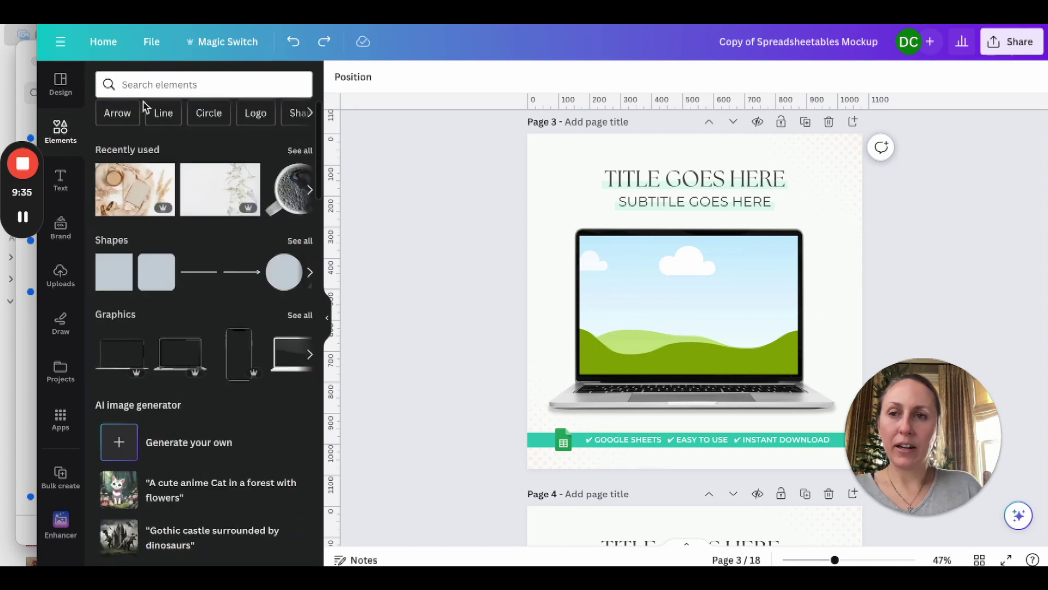
click(142, 86)
text(compute rmo)
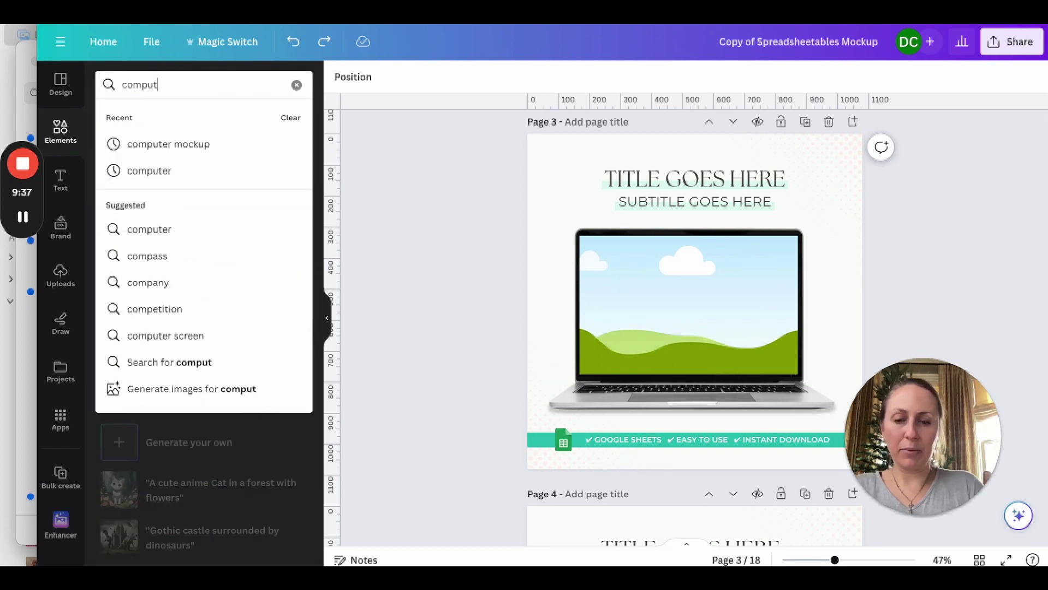
key(BackSpace)
key(BackSpace)
key(BackSpace)
key(BackSpace)
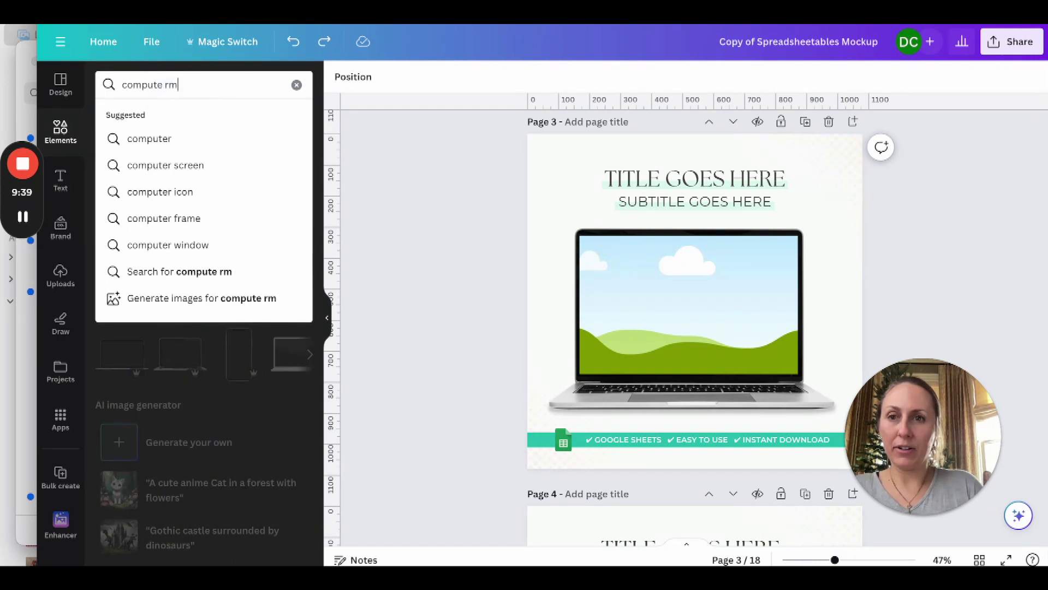
text(r mockup)
key(Return)
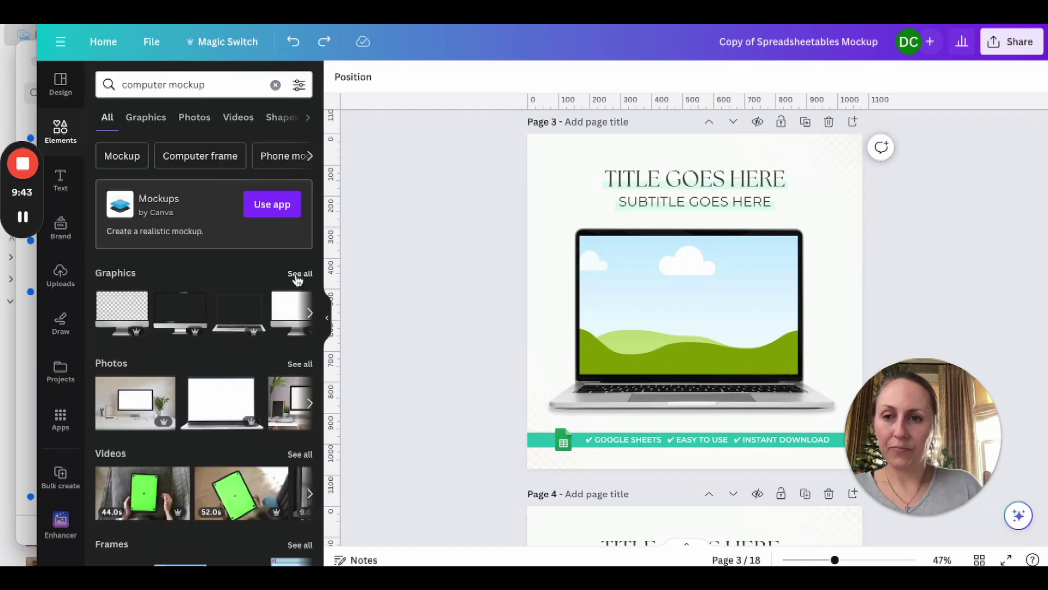
Add a white-screen monitor graphic from all mockup graphics, then delete it
click(300, 274)
scroll(188, 398, down, 3)
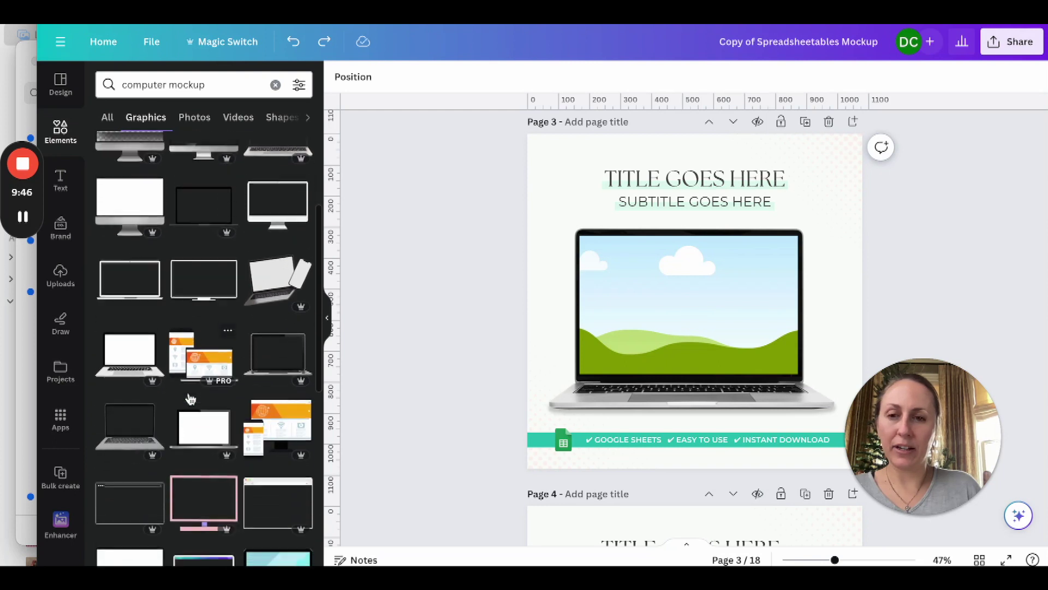
scroll(149, 234, up, 2)
click(120, 284)
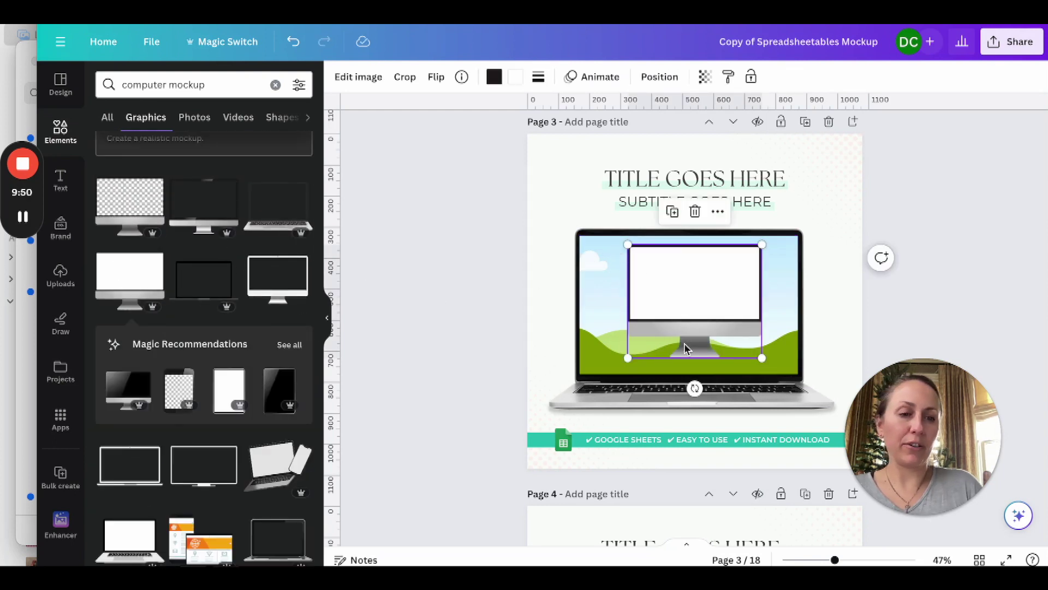
key(Delete)
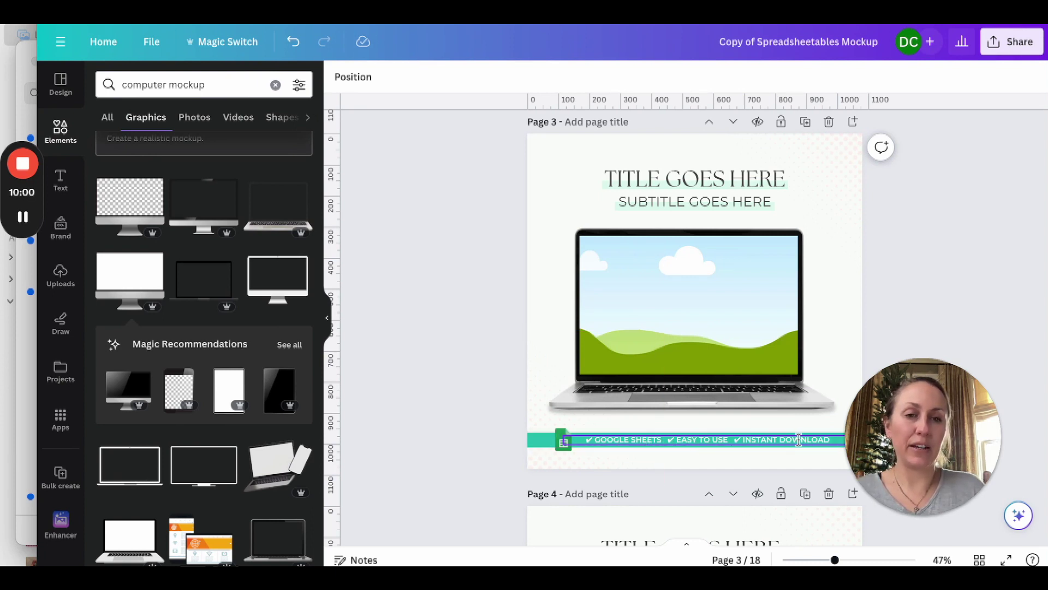
Drop the uploaded reading challenge screenshot into the laptop screen and crop it to fit
click(60, 273)
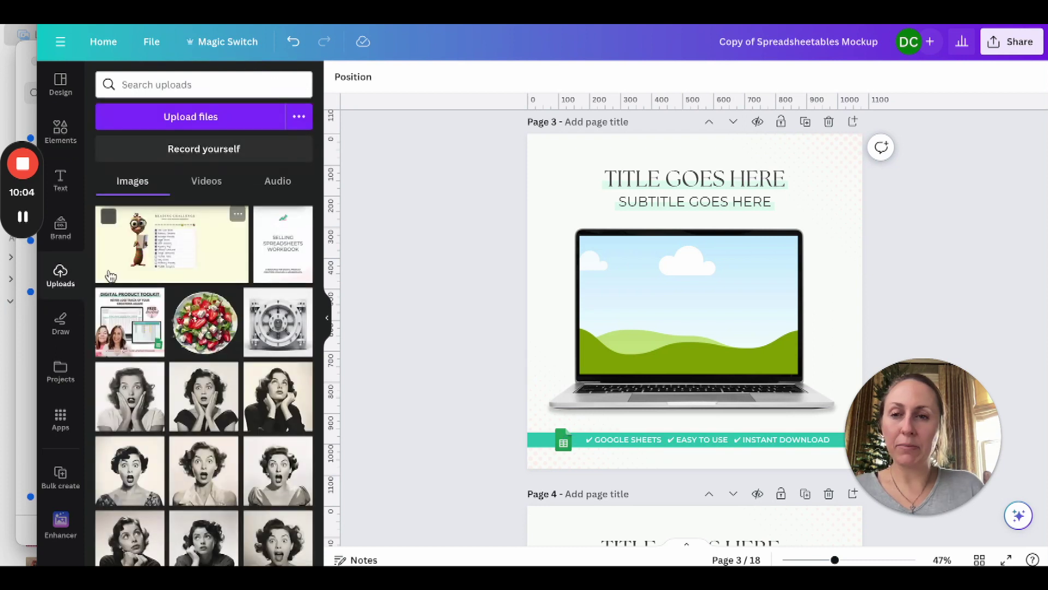
drag(160, 240, 587, 300)
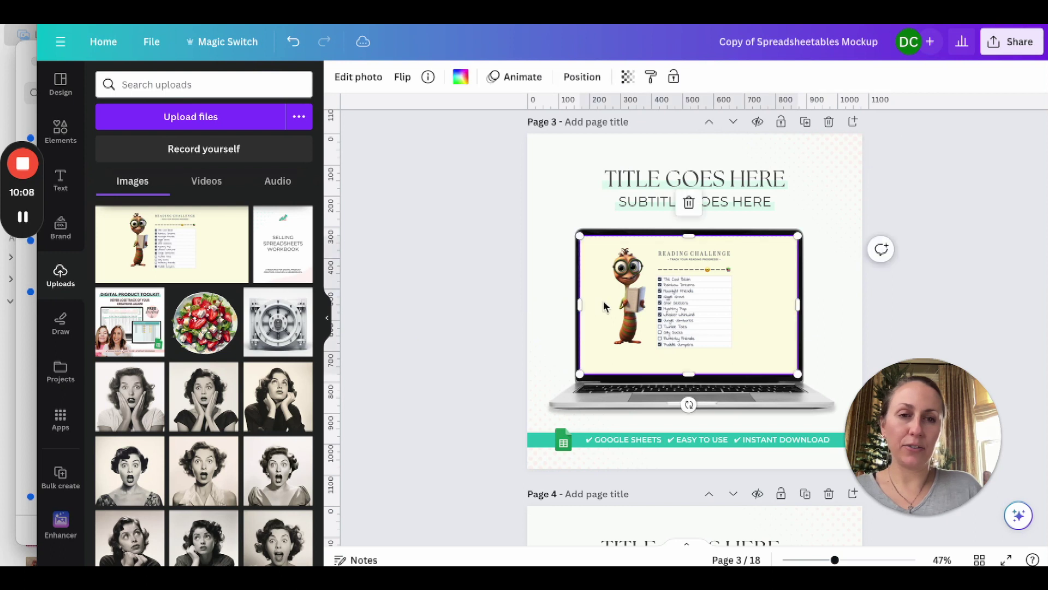
double_click(800, 375)
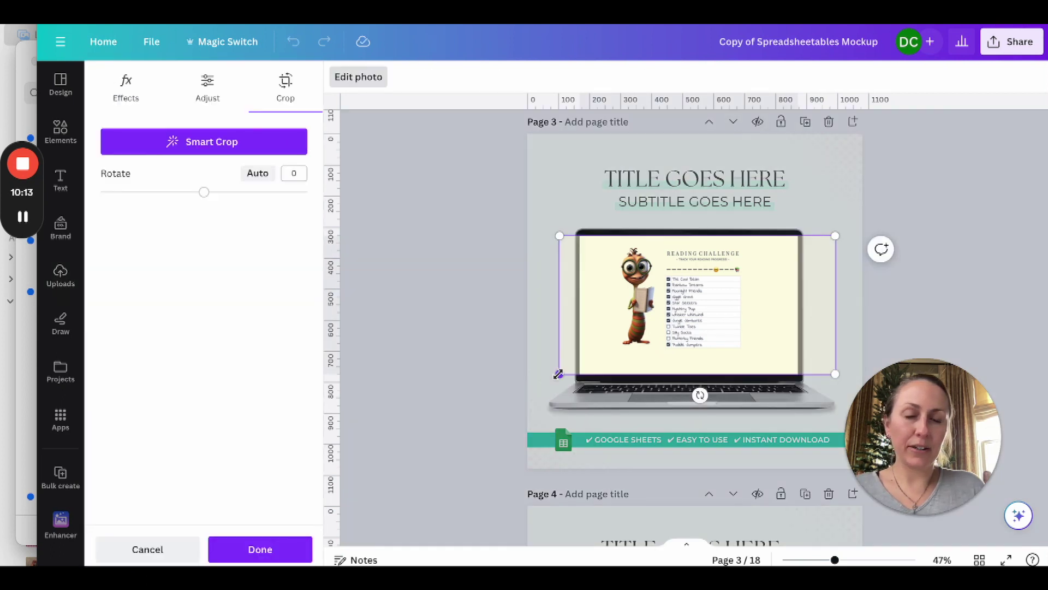
drag(550, 374, 505, 421)
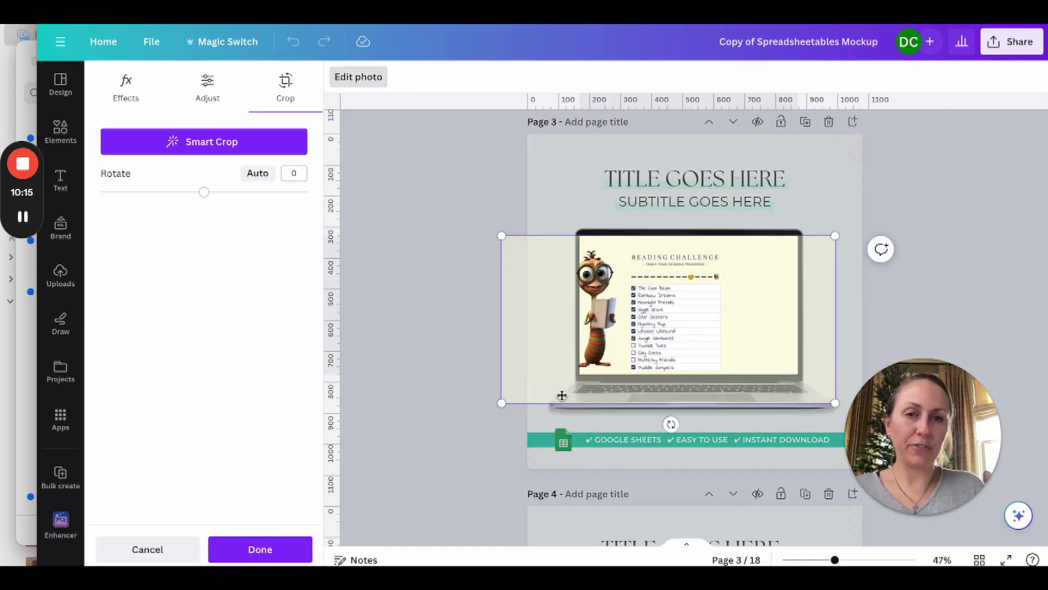
drag(744, 297, 768, 289)
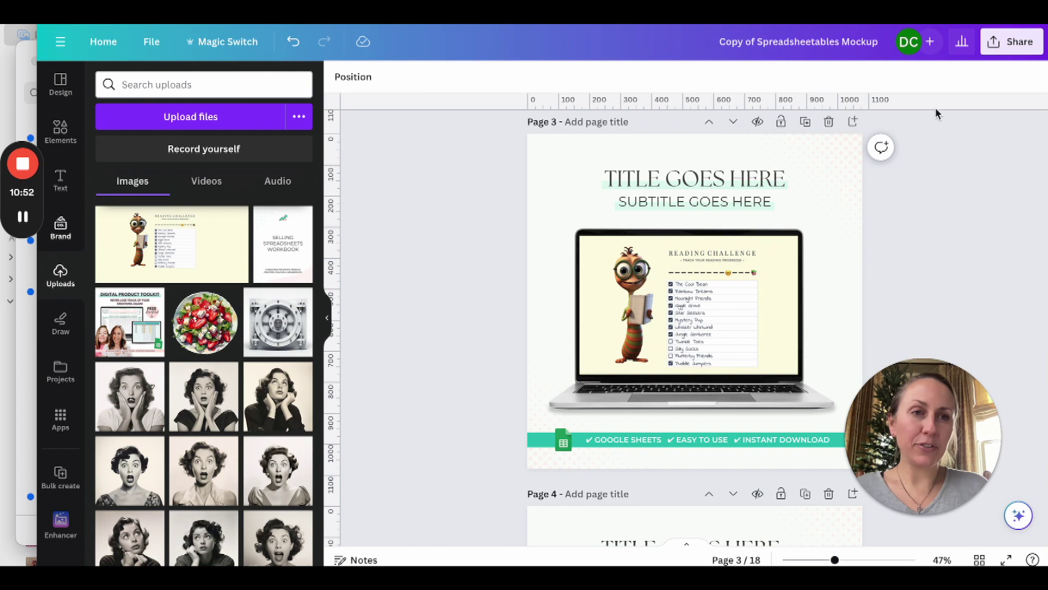
Download just page 3, the laptop mockup, as a PNG image
drag(921, 372, 391, 371)
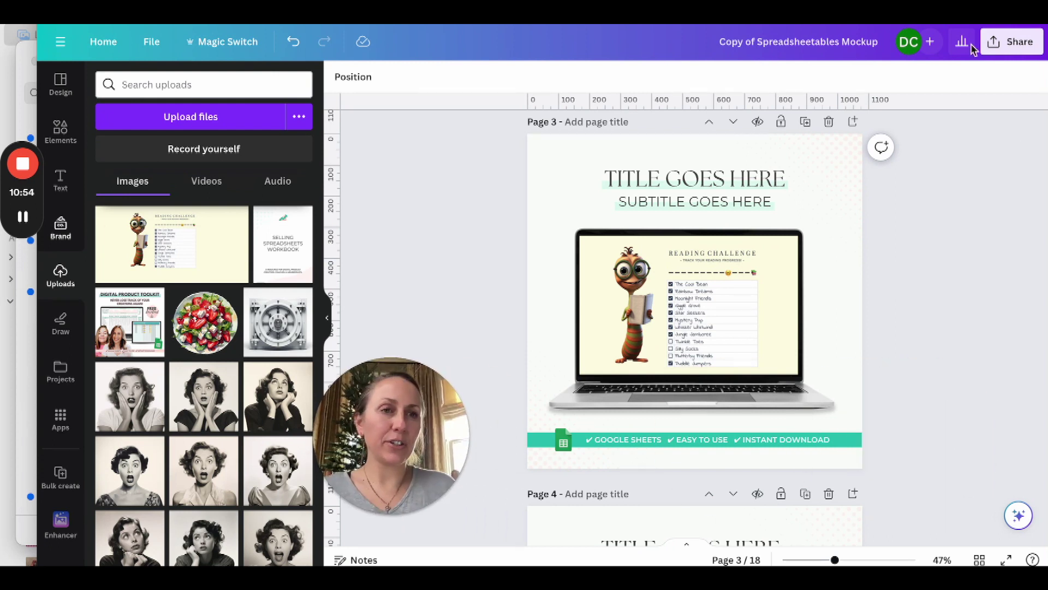
click(1005, 47)
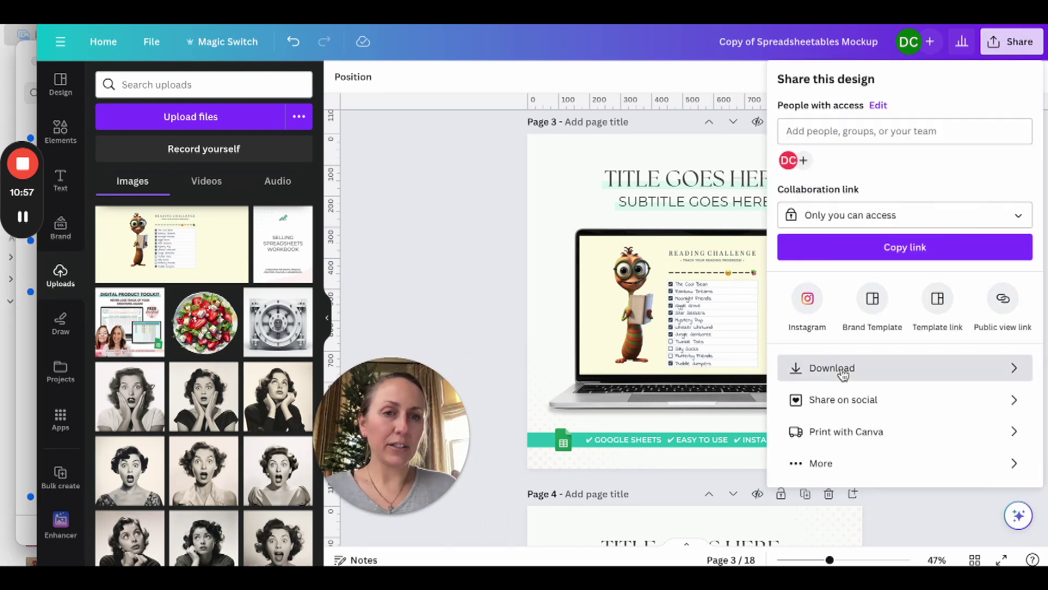
click(842, 372)
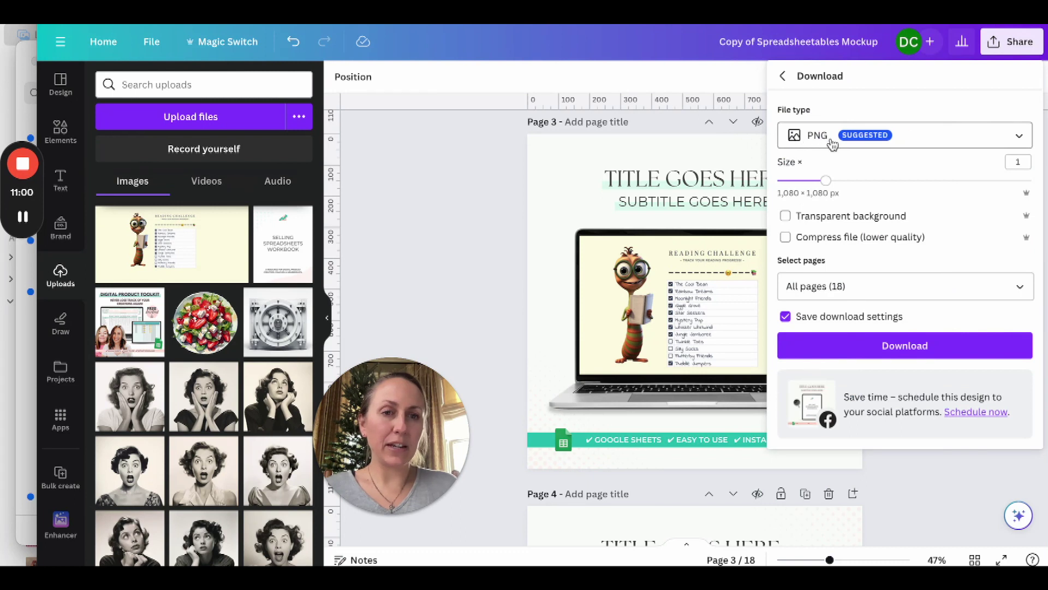
click(858, 289)
click(857, 323)
scroll(855, 426, down, 1)
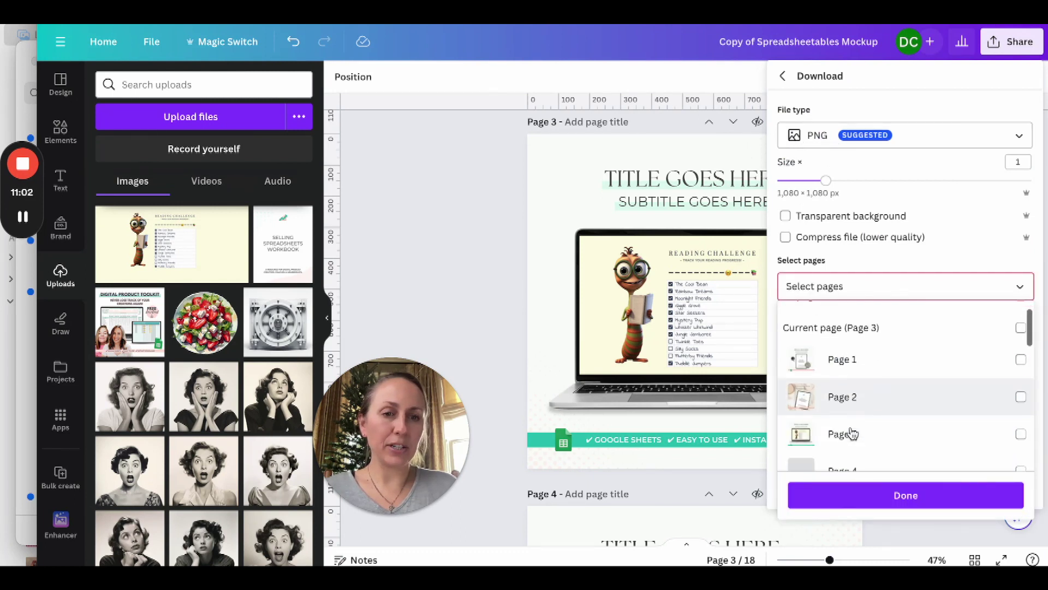
click(855, 437)
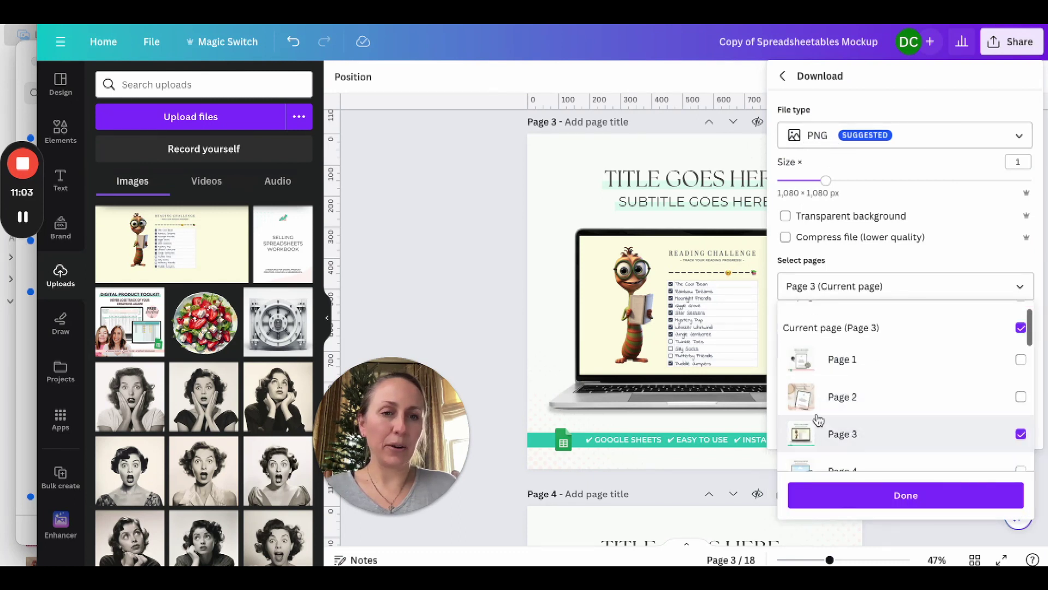
click(902, 501)
click(898, 348)
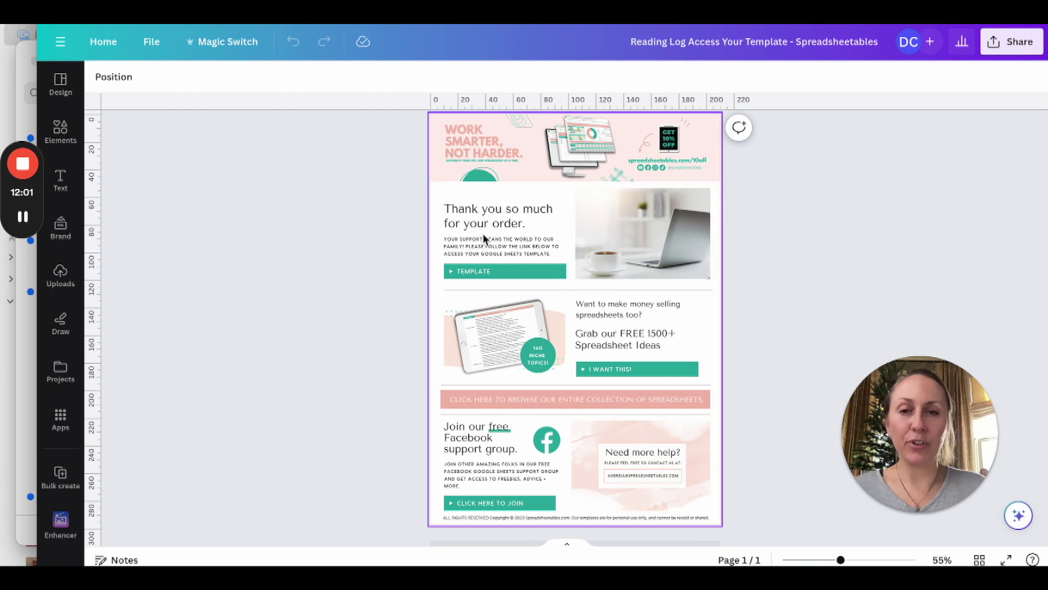
Inspect the TEMPLATE button's current link on the Canva thank-you page
click(515, 269)
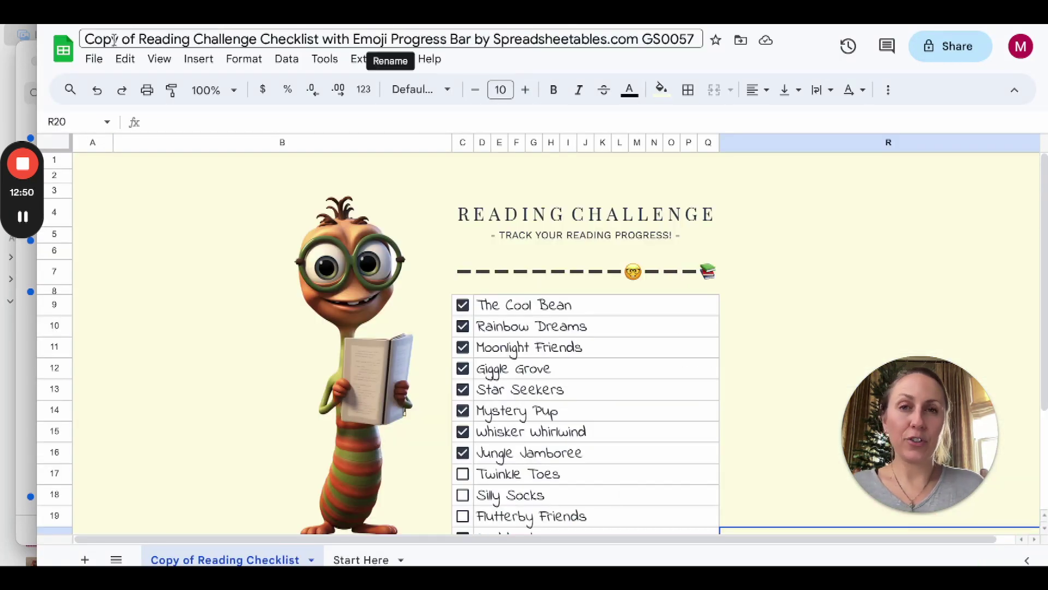
Set General access to Anyone with the link as Viewer, then copy the share link
click(937, 55)
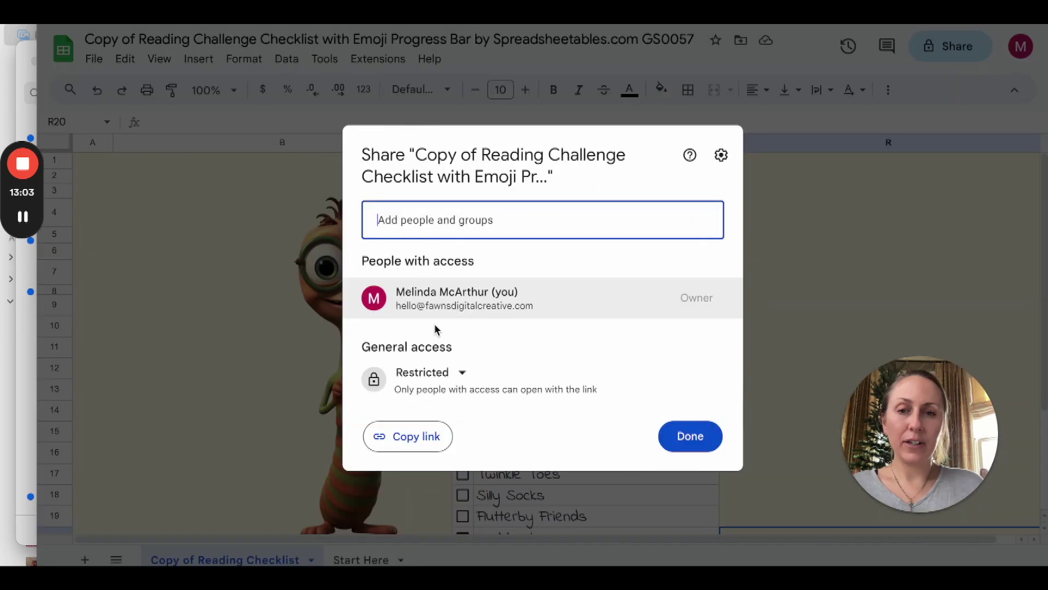
click(462, 373)
click(468, 508)
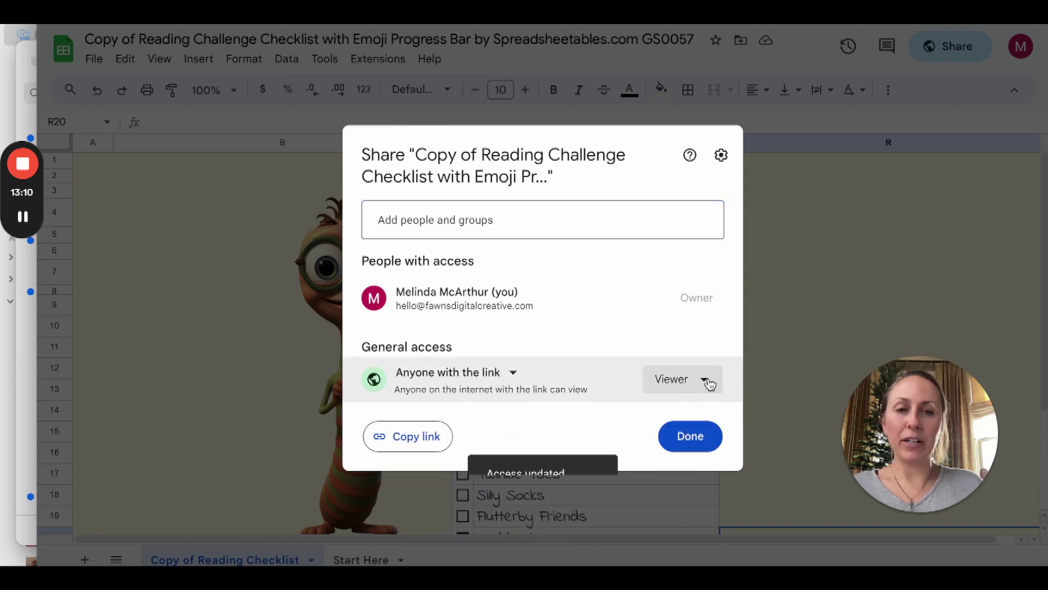
click(704, 380)
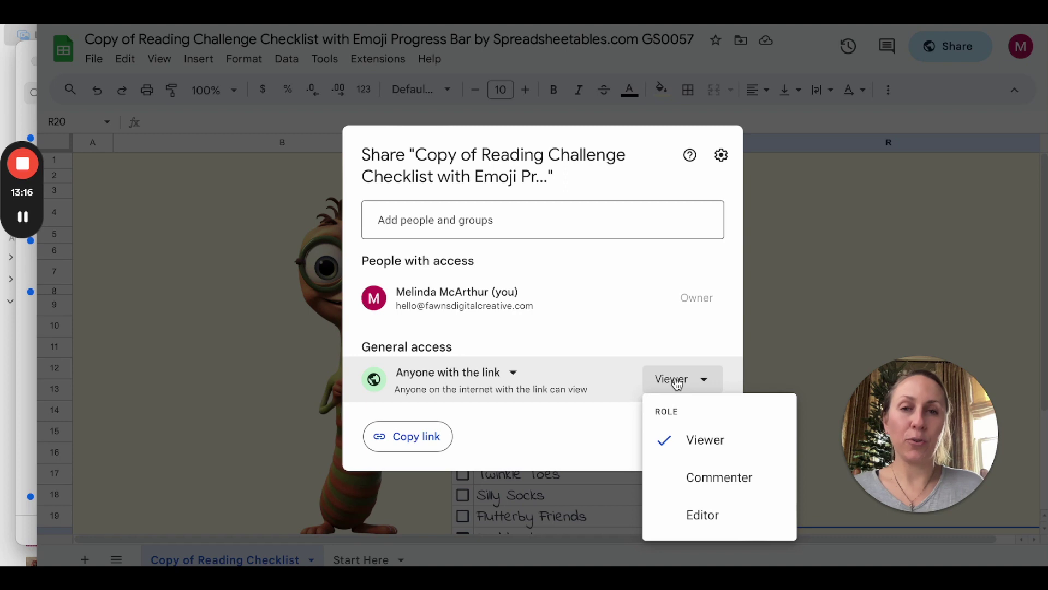
click(680, 384)
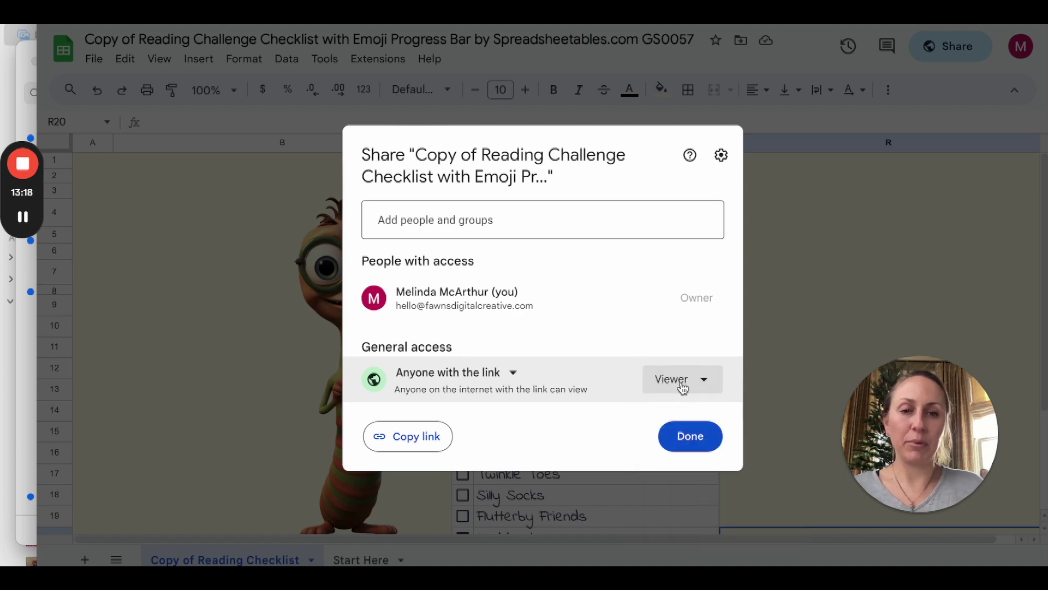
click(405, 440)
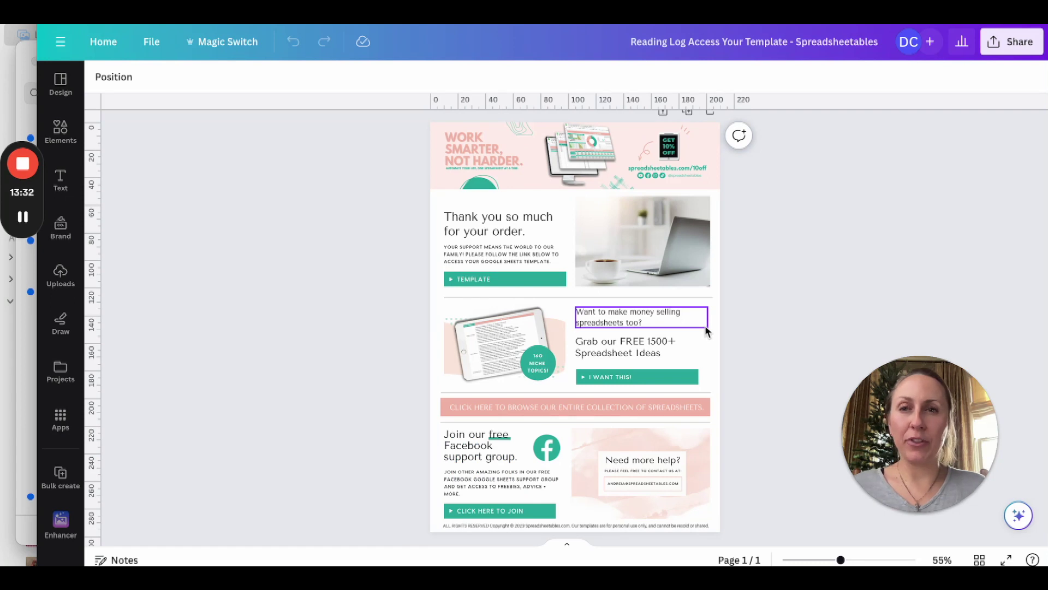
Replace the TEMPLATE button link with the pasted share URL, changing 'edit?usp=sharing' to 'copy'
click(509, 278)
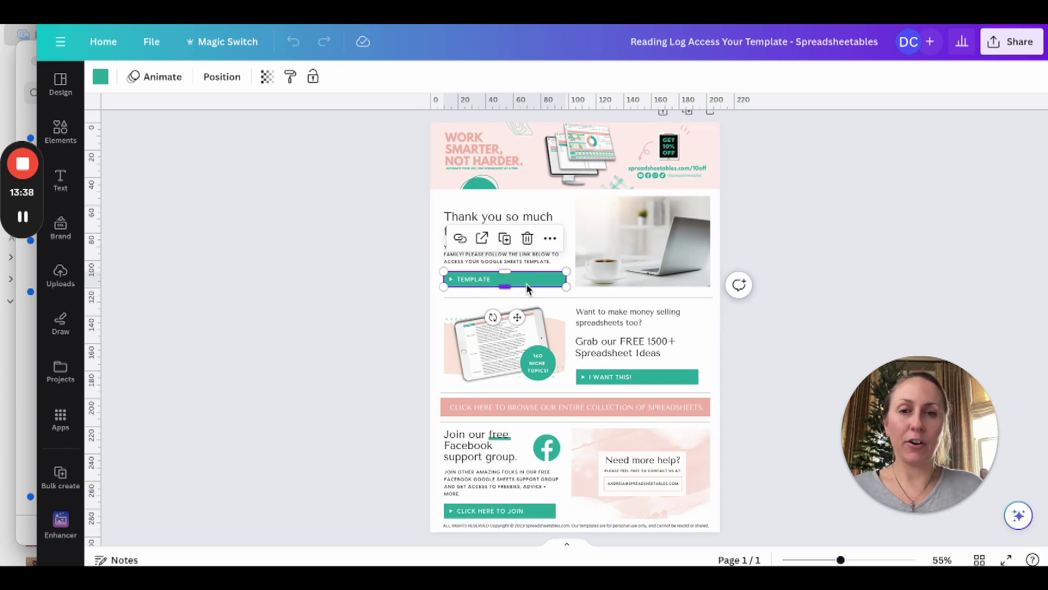
click(461, 240)
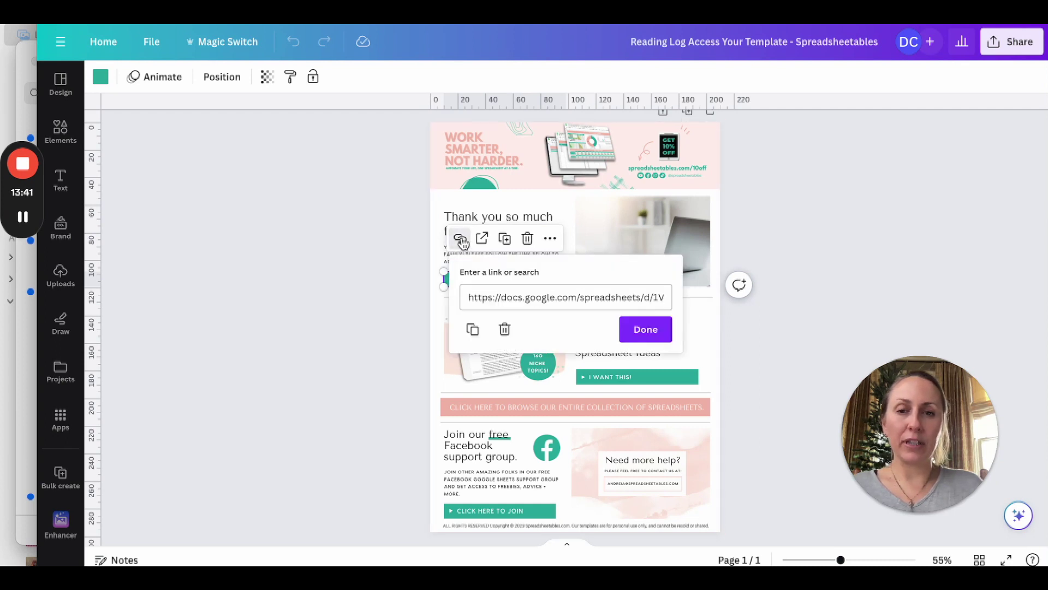
click(473, 298)
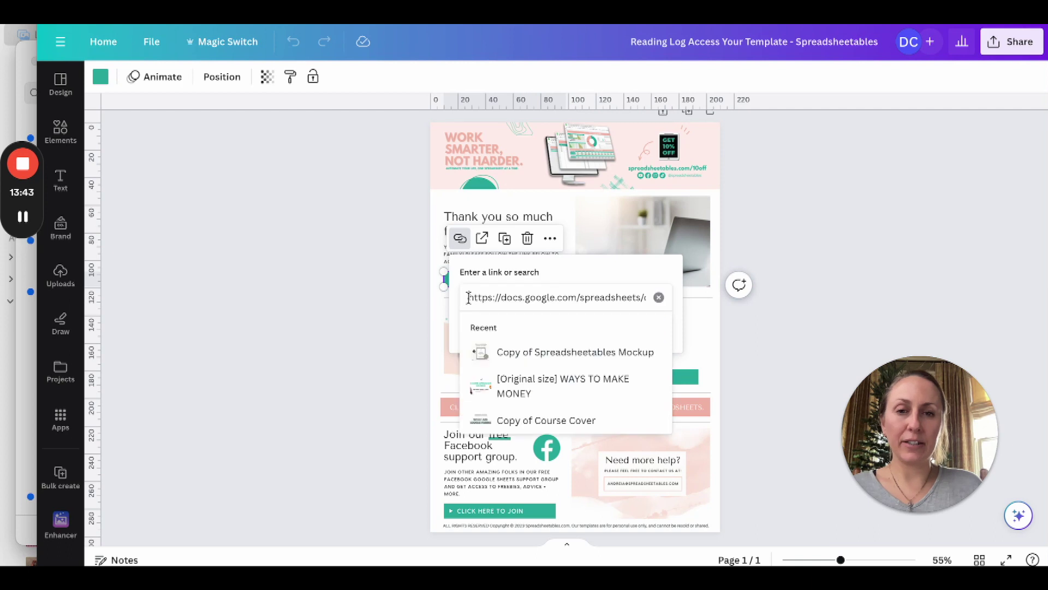
drag(469, 298, 677, 313)
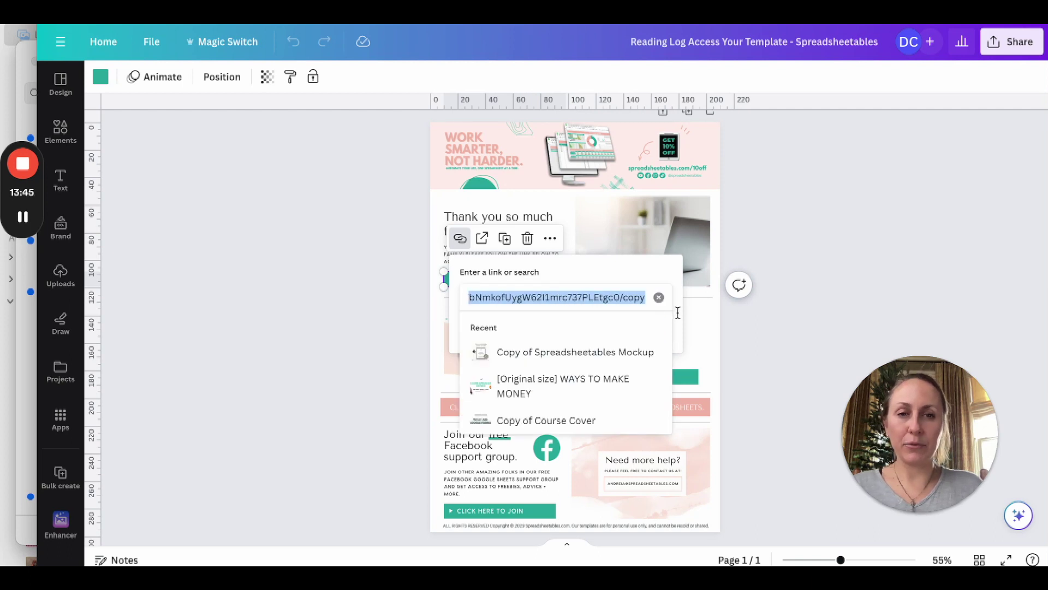
key(ctrl+v)
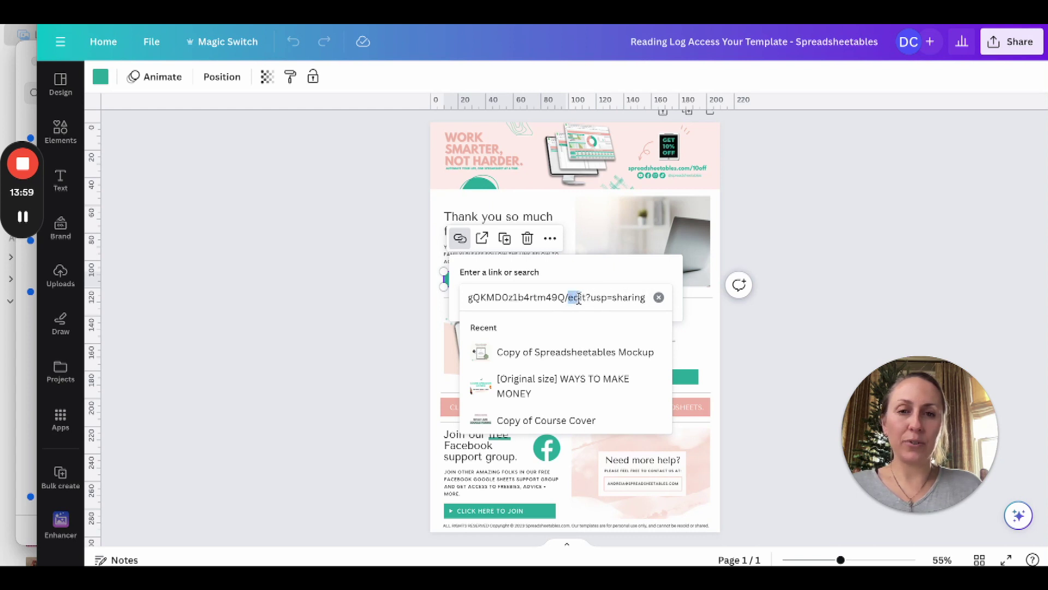
drag(590, 299, 650, 302)
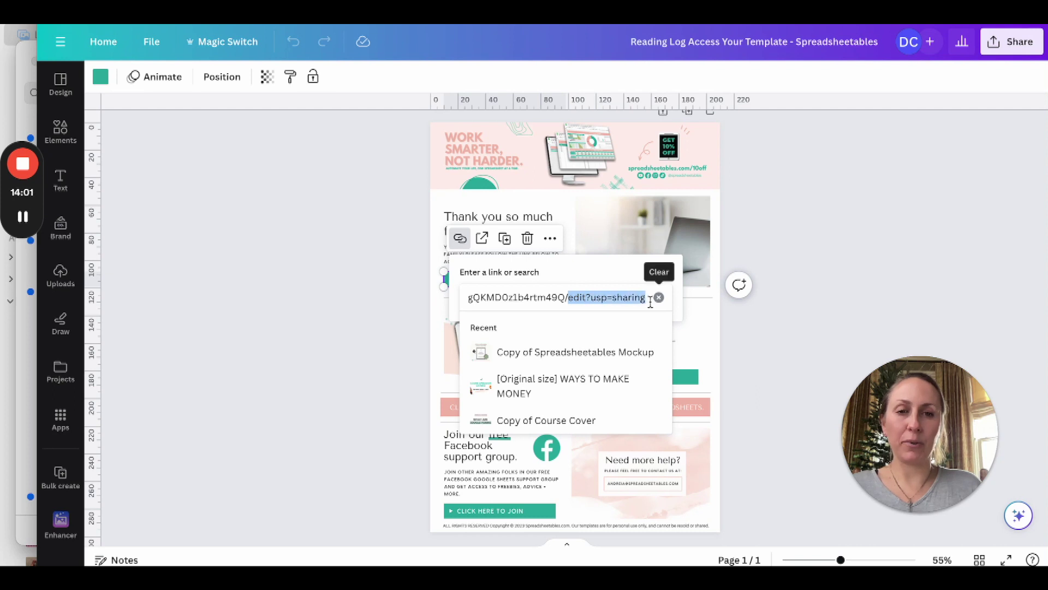
key(BackSpace)
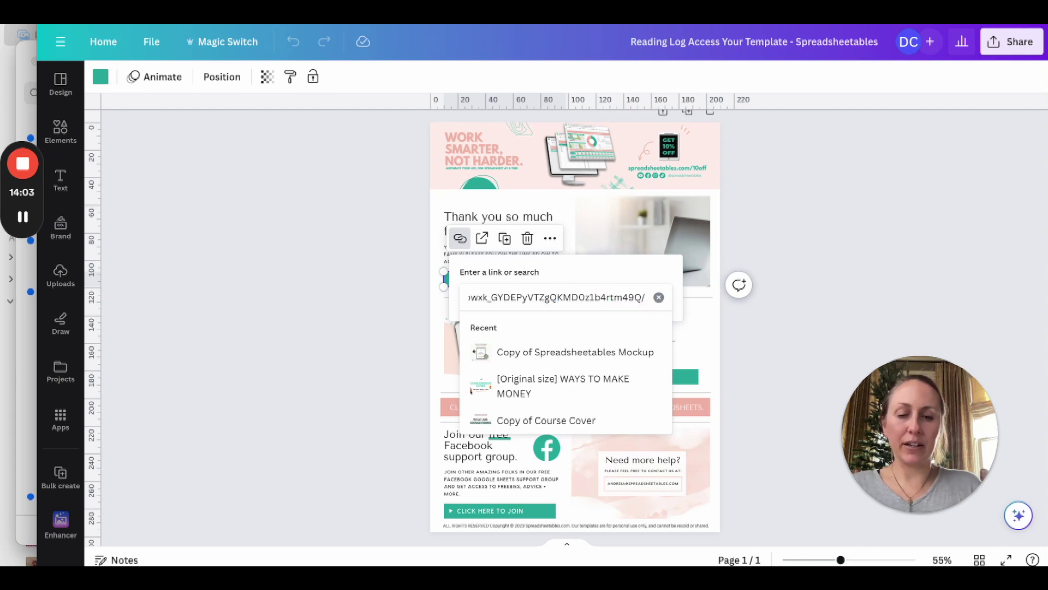
text(copy)
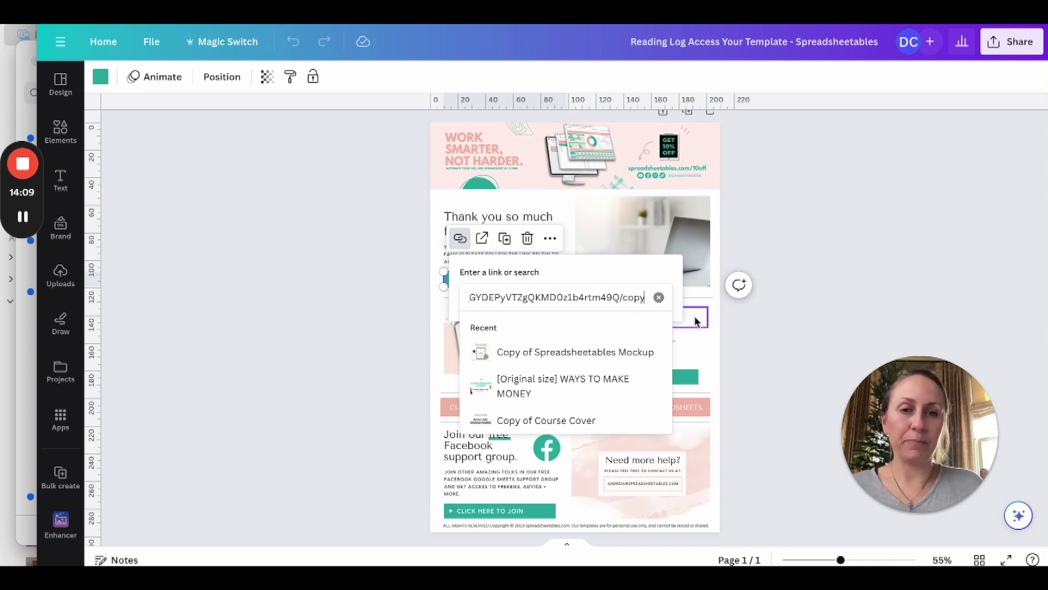
key(Return)
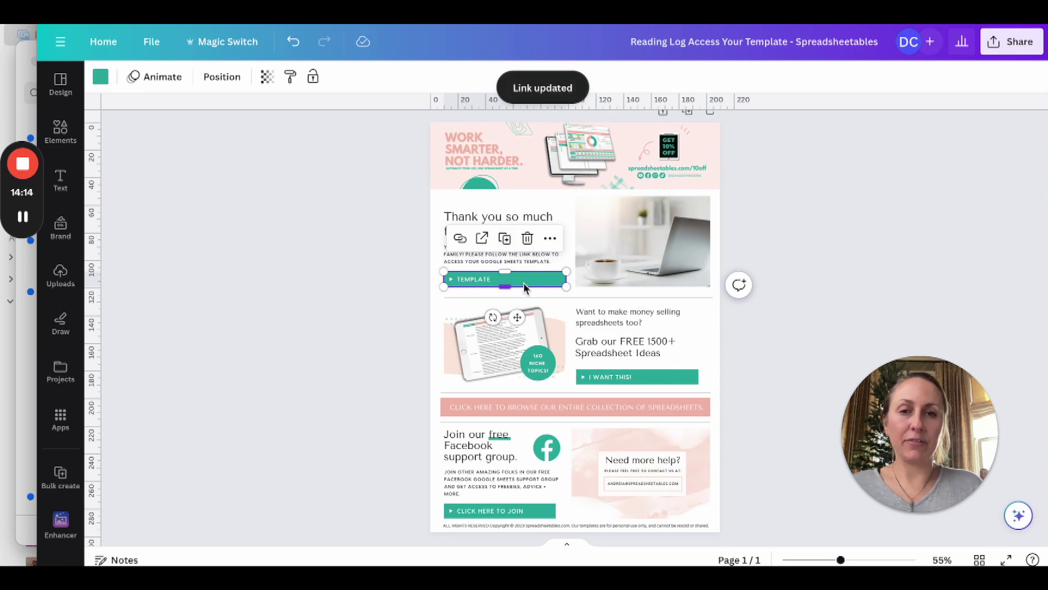
Choose PDF Standard as the file type in the thank-you page's Download settings
click(1012, 41)
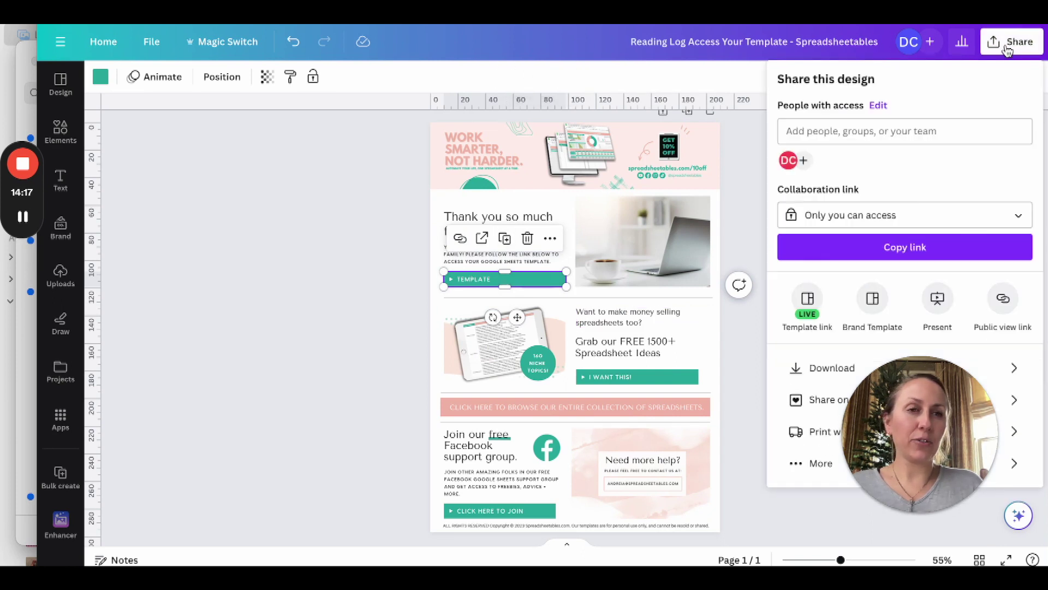
click(816, 368)
click(839, 134)
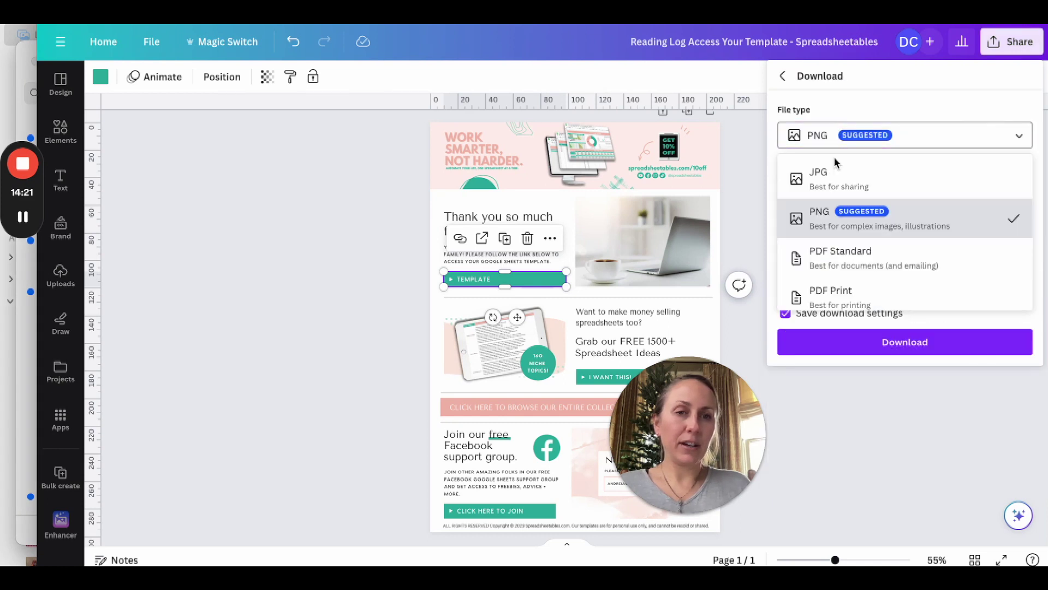
click(834, 255)
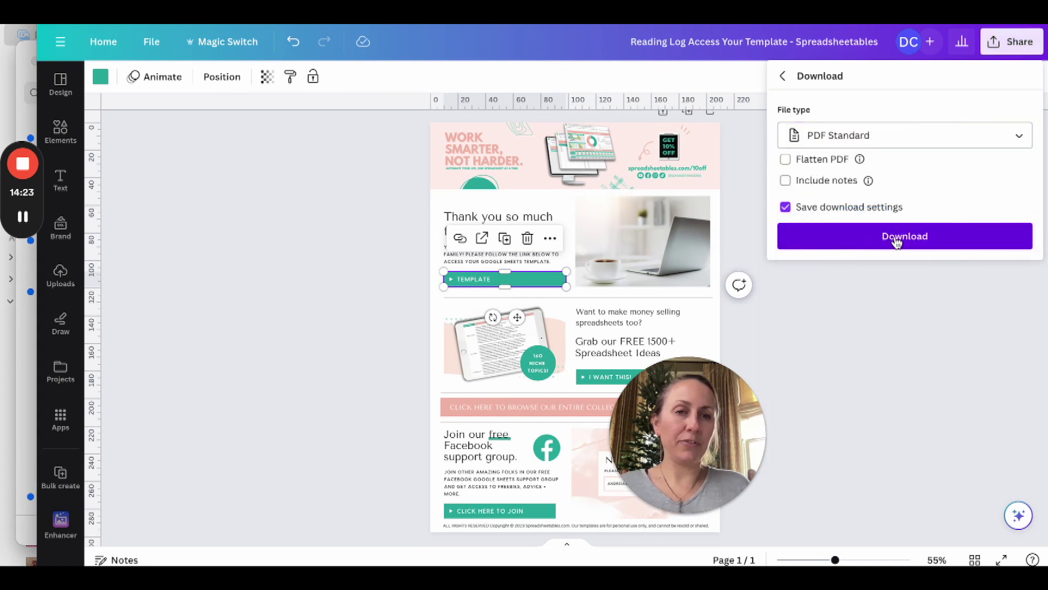